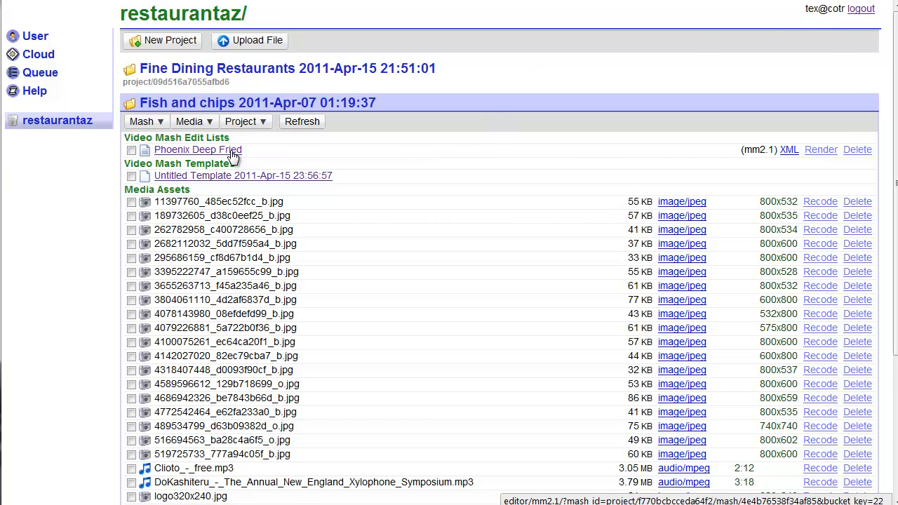
Open the Phoenix Deep Fried mash for editing and add the neon Fish & Chips sign image at the start of the timeline.
{"action": "left_click", "coordinate": [209, 154]}
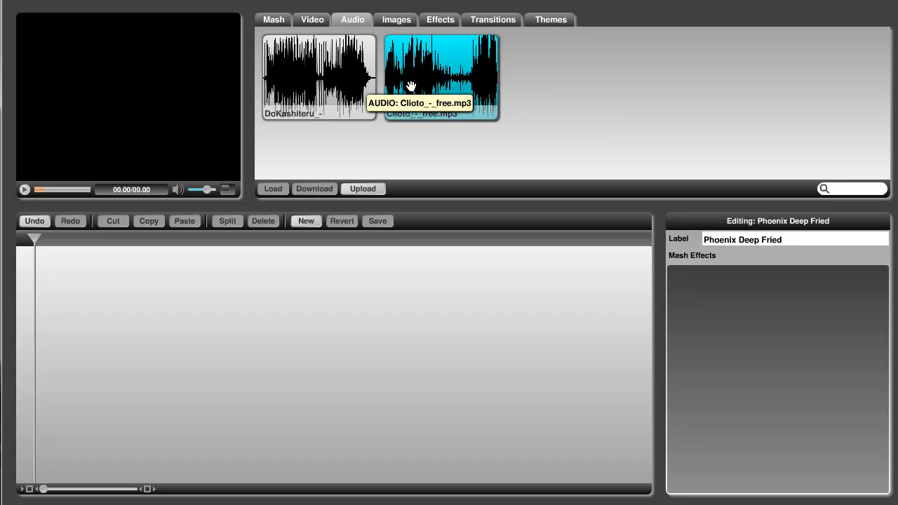
{"action": "left_click", "coordinate": [397, 20]}
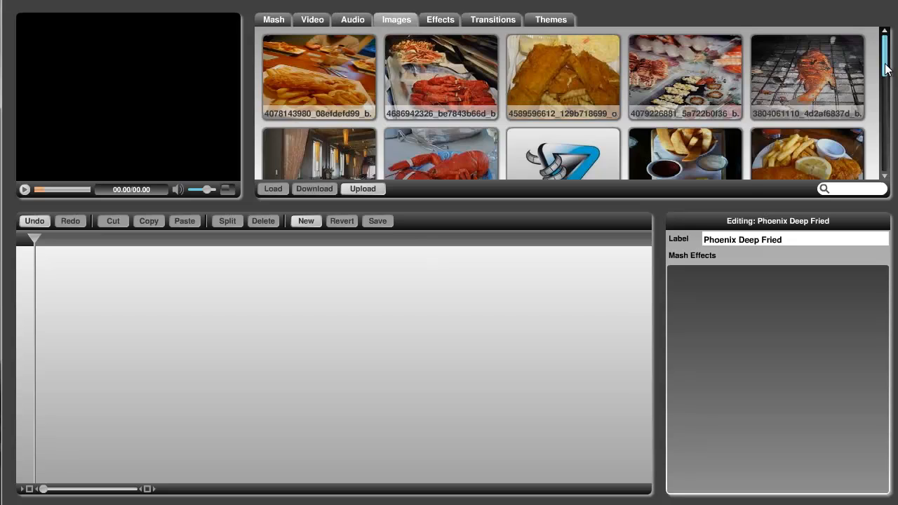
{"action": "left_click_drag", "start_coordinate": [884, 64], "coordinate": [883, 168]}
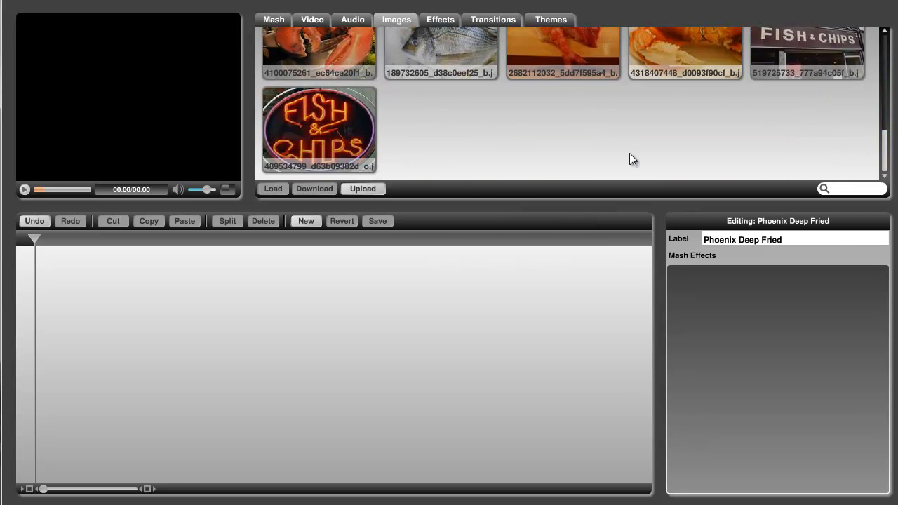
{"action": "left_click_drag", "start_coordinate": [332, 127], "coordinate": [129, 281]}
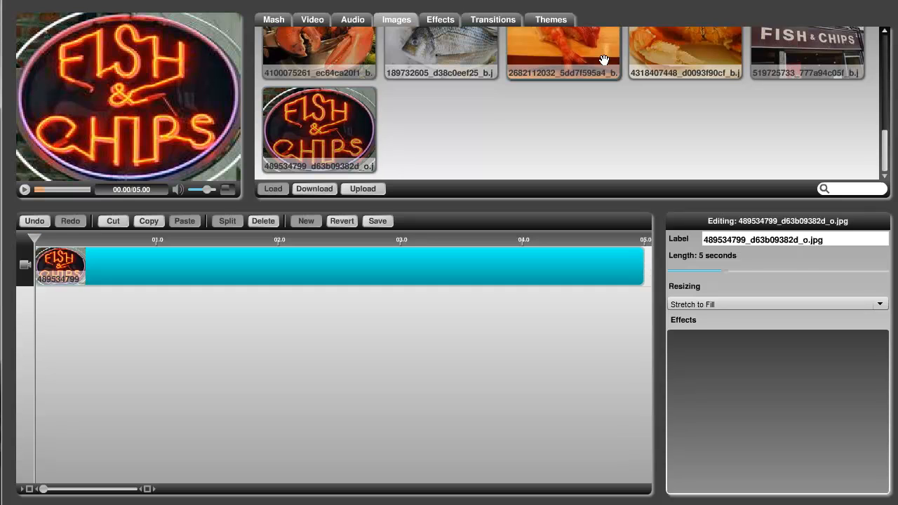
Add the Title theme to the video track directly after the neon sign image.
{"action": "left_click", "coordinate": [548, 19]}
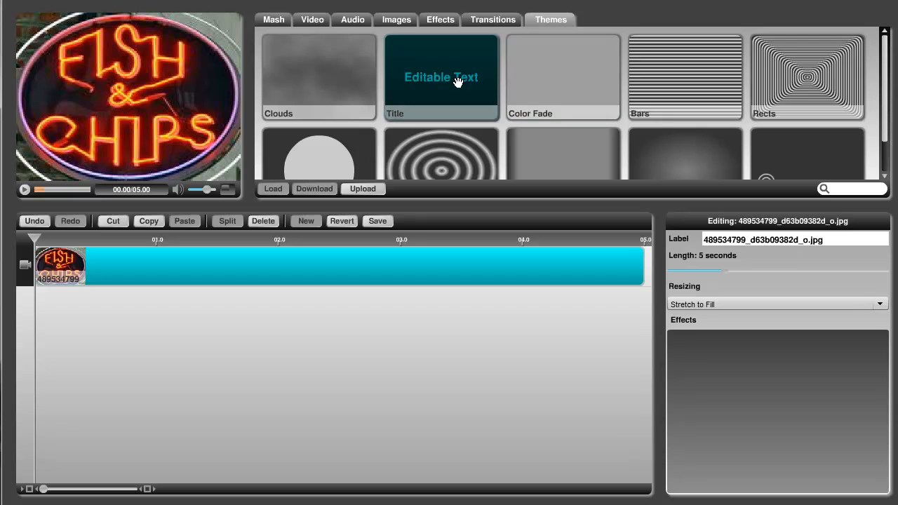
{"action": "left_click_drag", "start_coordinate": [457, 80], "coordinate": [556, 271]}
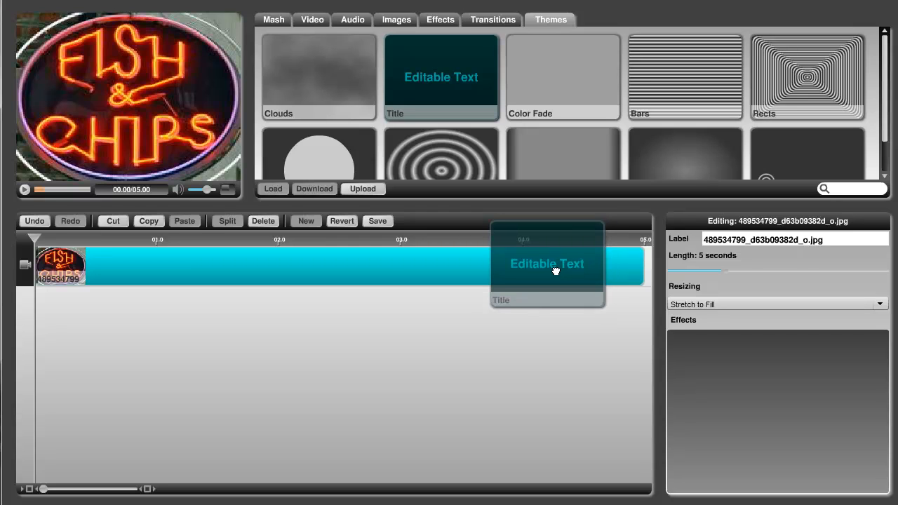
{"action": "left_click_drag", "start_coordinate": [555, 271], "coordinate": [650, 273]}
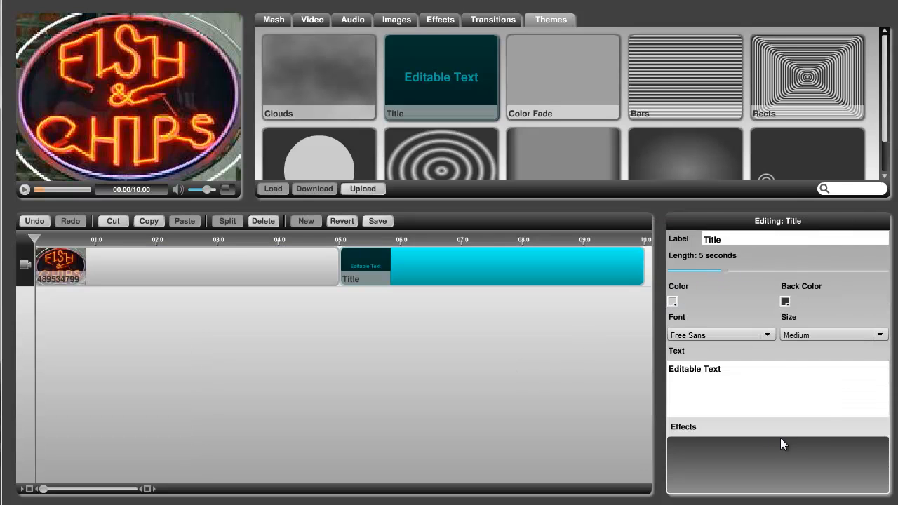
Replace the title's text with the lines "Phoenix Deep Fried", "Freshest Seafood" and "West of Texas", and preview both clips.
{"action": "left_click", "coordinate": [743, 374]}
{"action": "triple_click", "coordinate": [696, 375]}
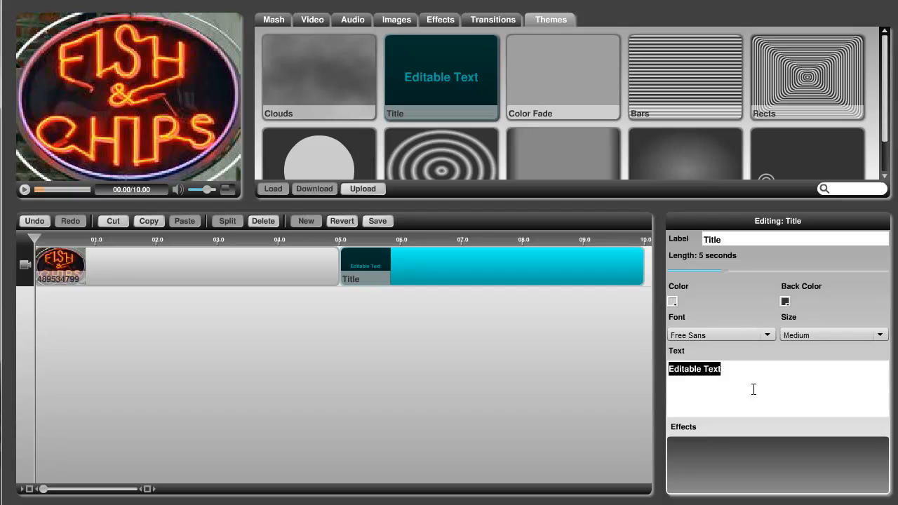
{"action": "type", "text": "Phoenix Deep "}
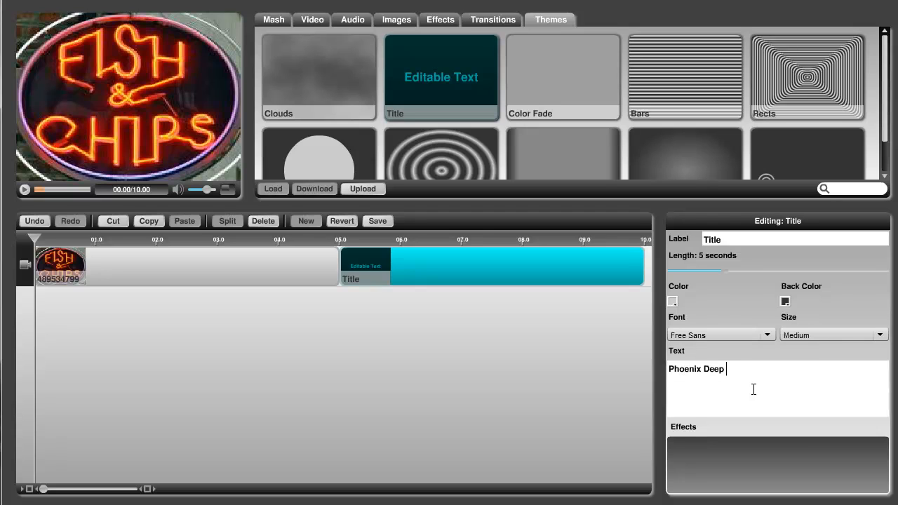
{"action": "type", "text": "Fried"}
{"action": "type", "text": "Freshest Seafood West of Texas"}
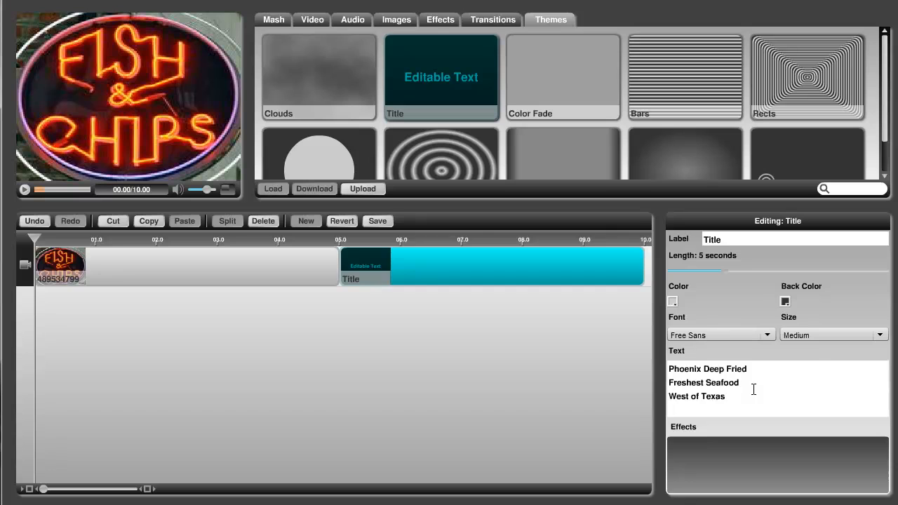
{"action": "left_click", "coordinate": [437, 239]}
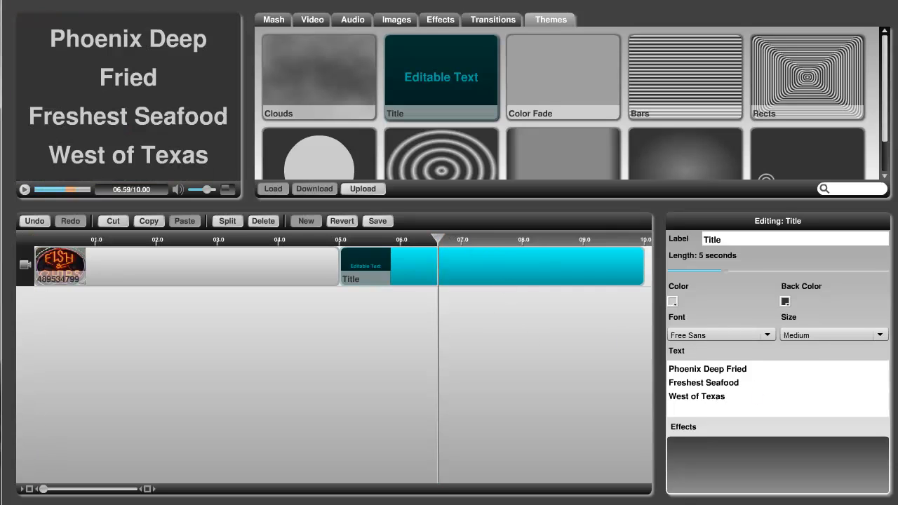
{"action": "left_click", "coordinate": [387, 240]}
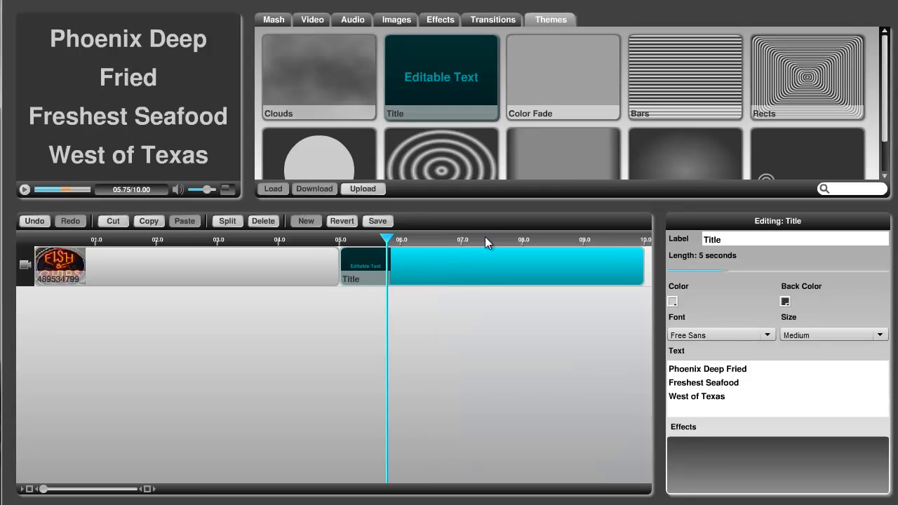
{"action": "left_click", "coordinate": [485, 239]}
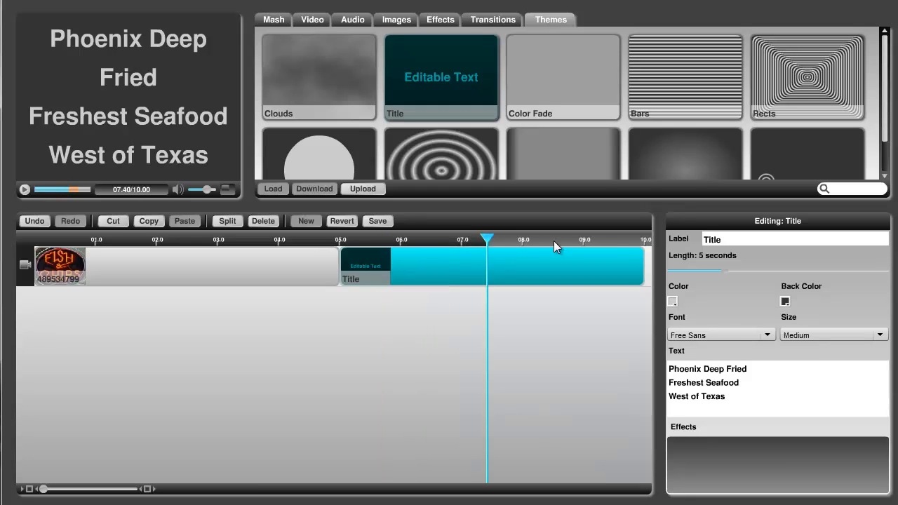
{"action": "left_click", "coordinate": [306, 239]}
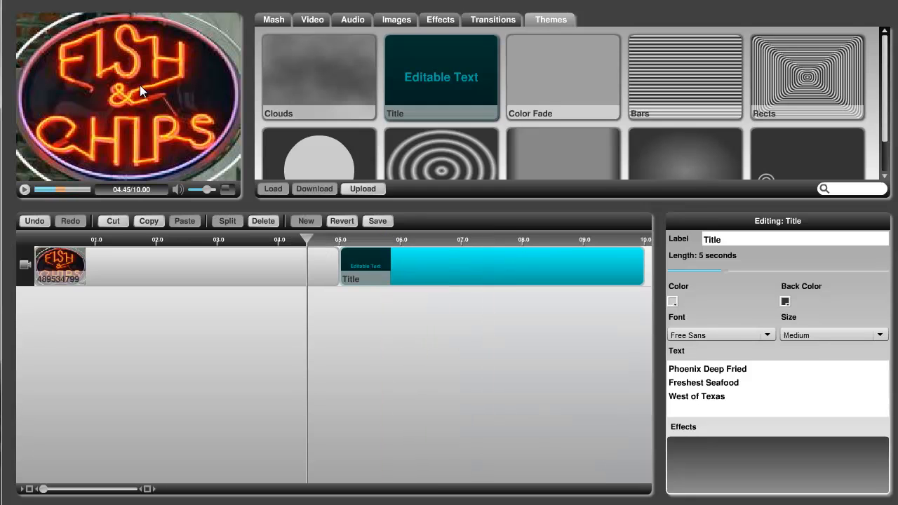
{"action": "left_click", "coordinate": [504, 238]}
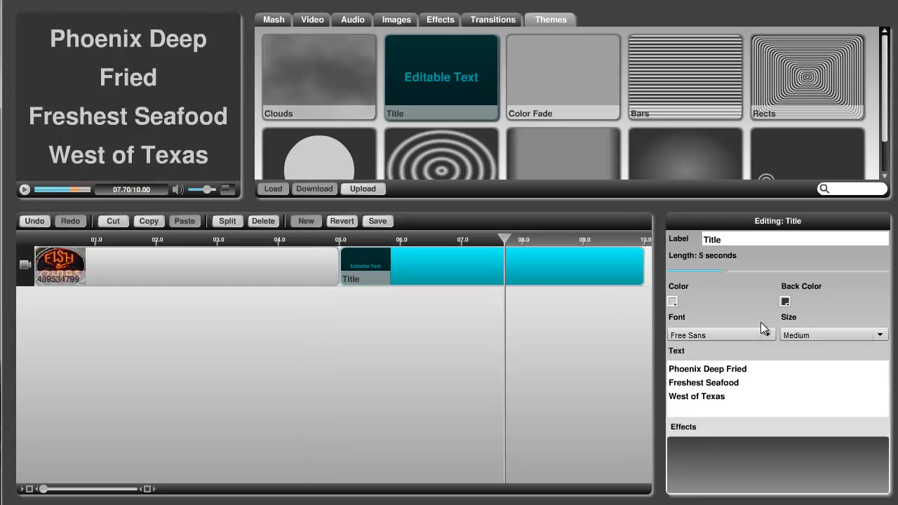
Try red text on a yellow background for the title clip.
{"action": "left_click", "coordinate": [672, 301]}
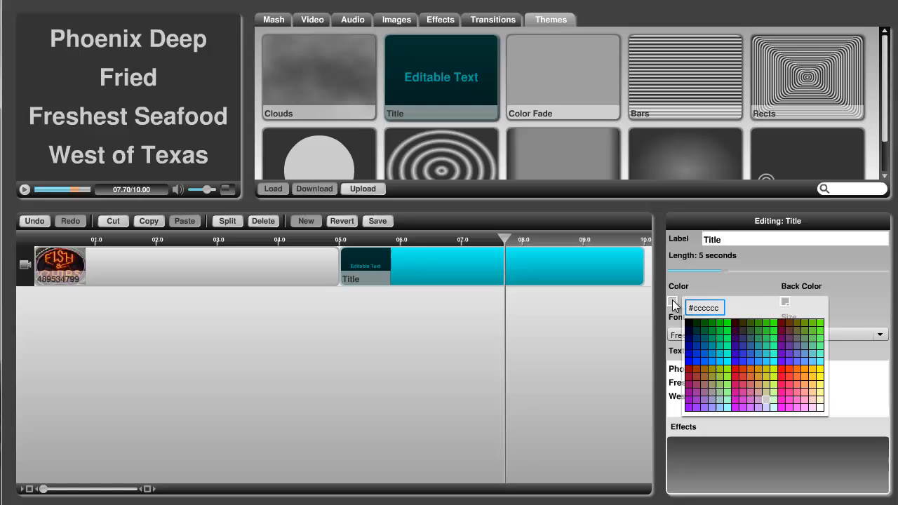
{"action": "left_click", "coordinate": [783, 374]}
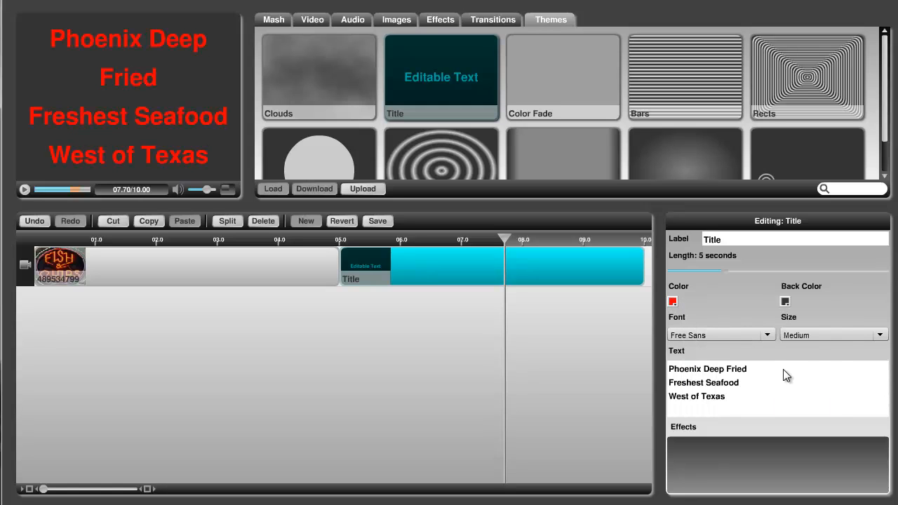
{"action": "left_click", "coordinate": [785, 301]}
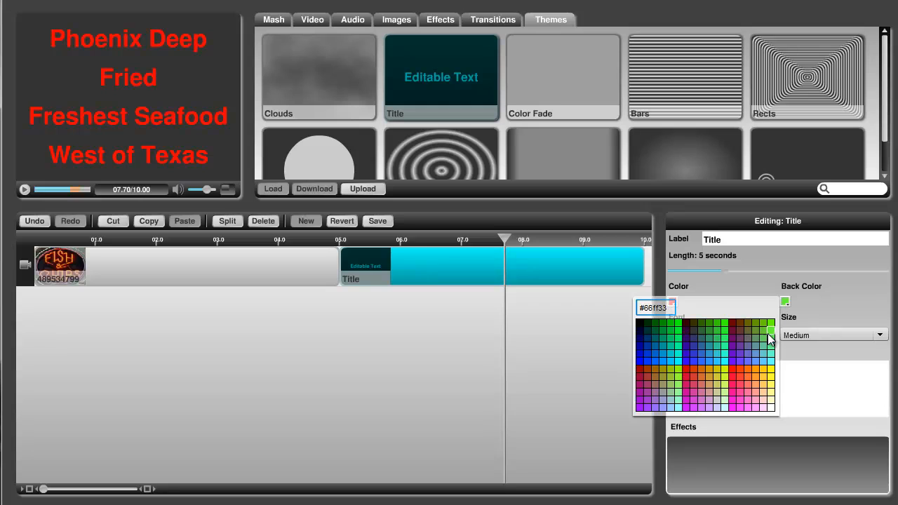
{"action": "left_click", "coordinate": [771, 372]}
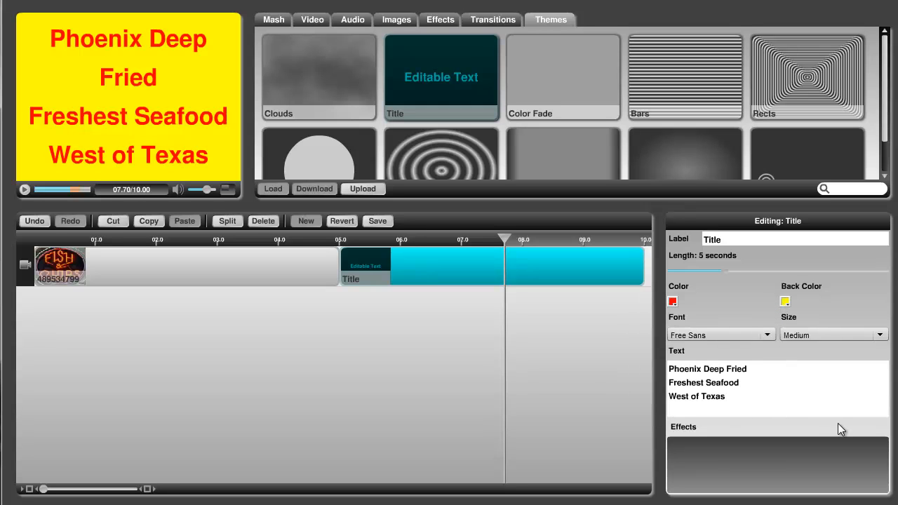
Set the title clip's background color to red and its text color to white.
{"action": "left_click", "coordinate": [785, 302]}
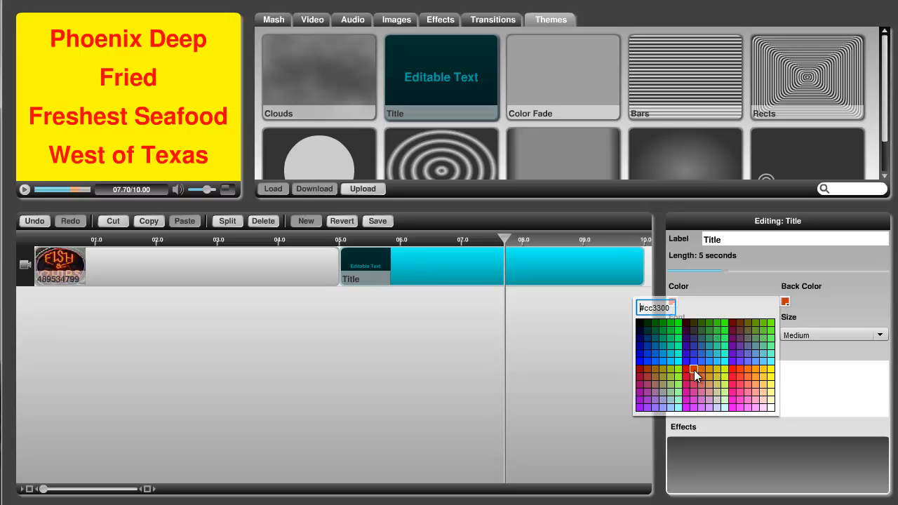
{"action": "left_click", "coordinate": [733, 368]}
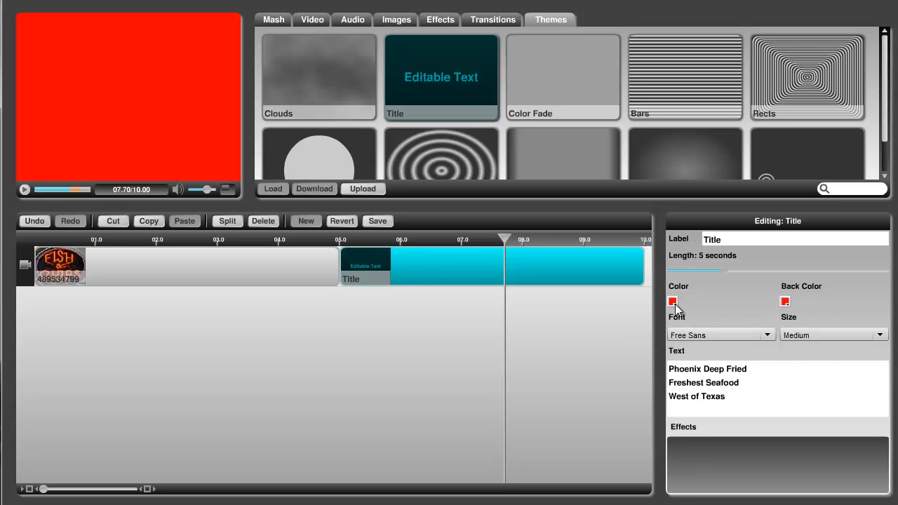
{"action": "left_click", "coordinate": [672, 302]}
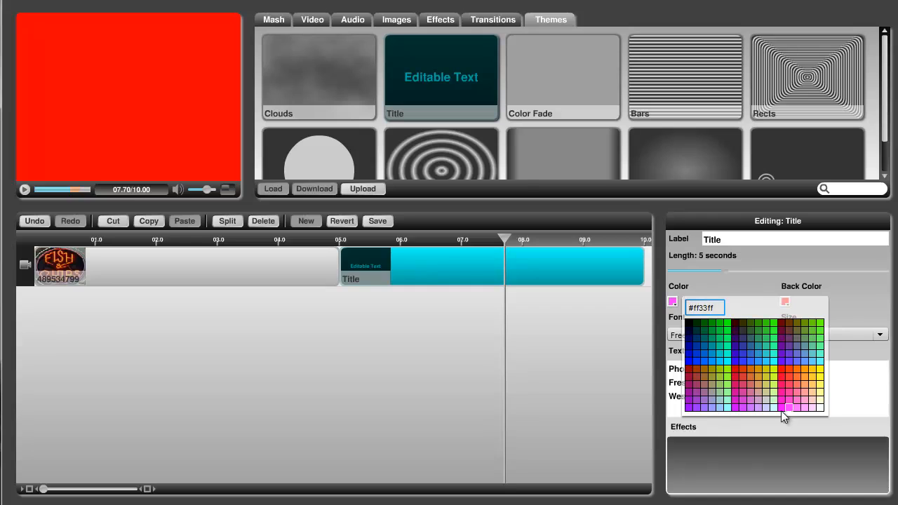
{"action": "left_click", "coordinate": [818, 408]}
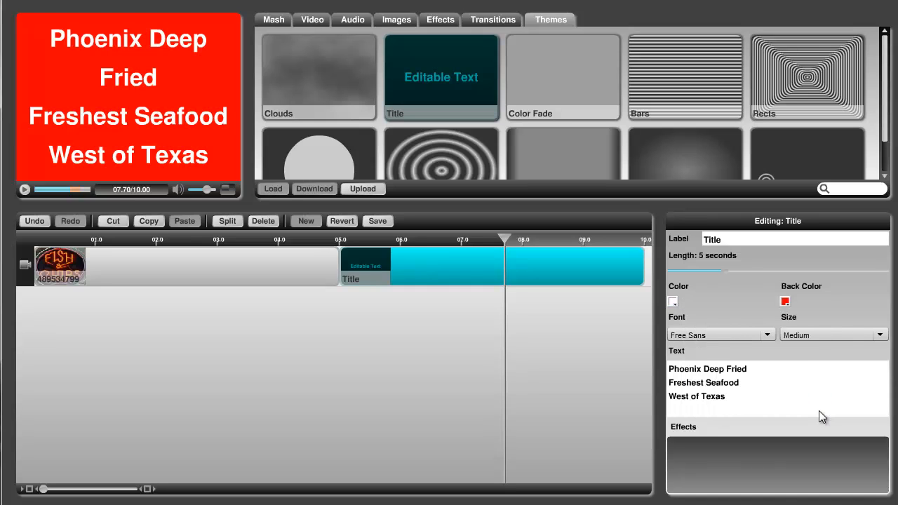
Set the title's text size to Small.
{"action": "left_click", "coordinate": [867, 336]}
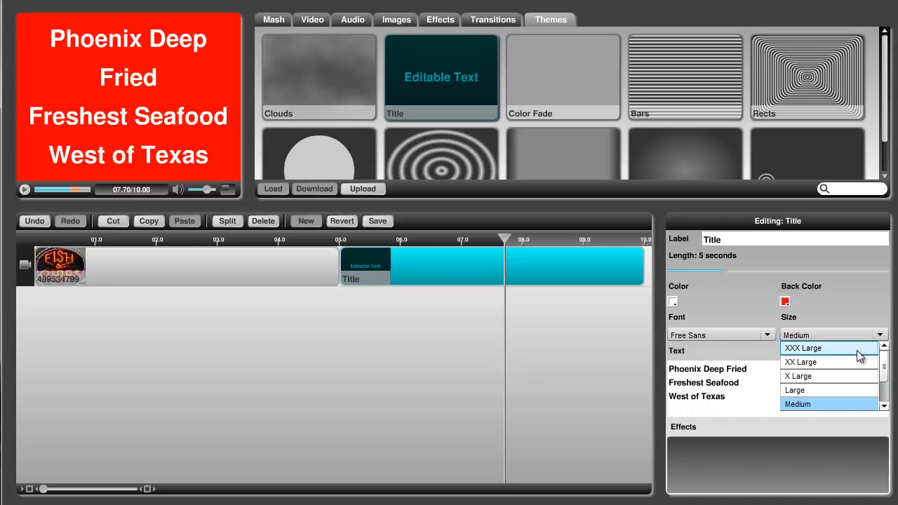
{"action": "left_click", "coordinate": [884, 407]}
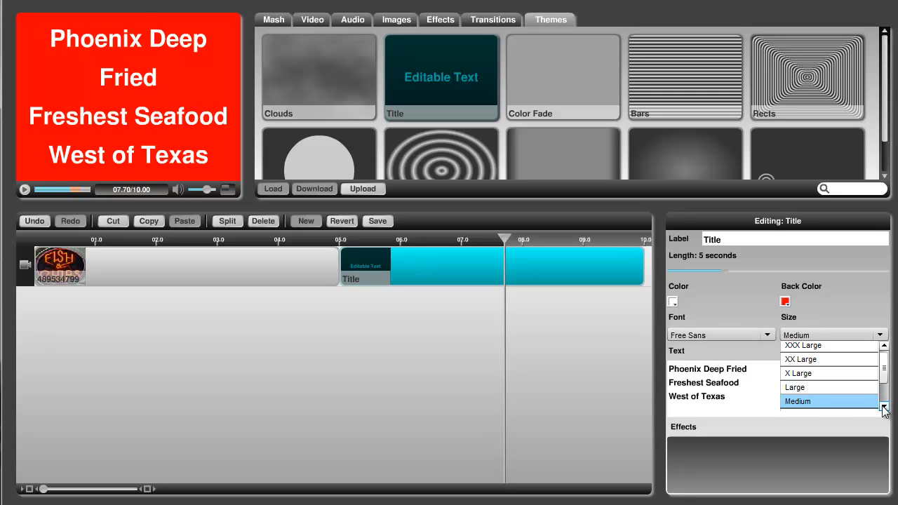
{"action": "left_click", "coordinate": [832, 402]}
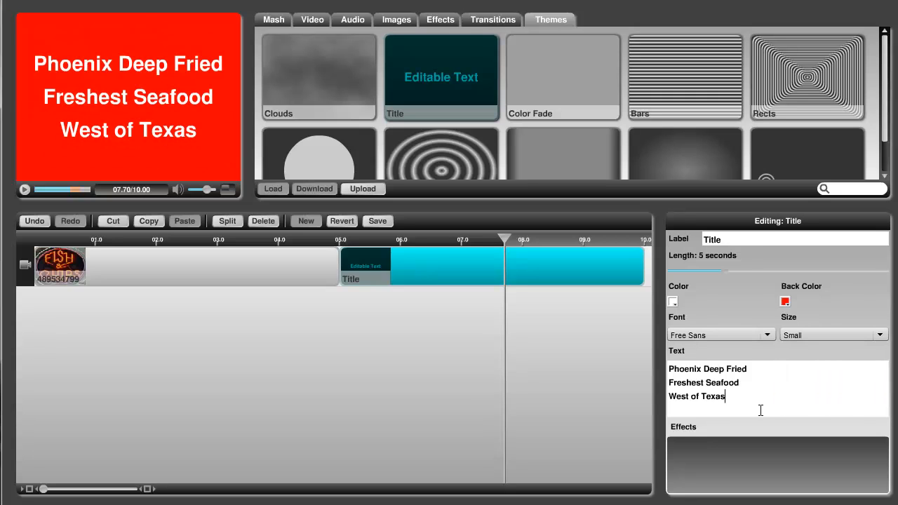
Add the website line "PhoenixDeepFried.com" below "West of Texas" in the title's text.
{"action": "key", "text": "Return"}
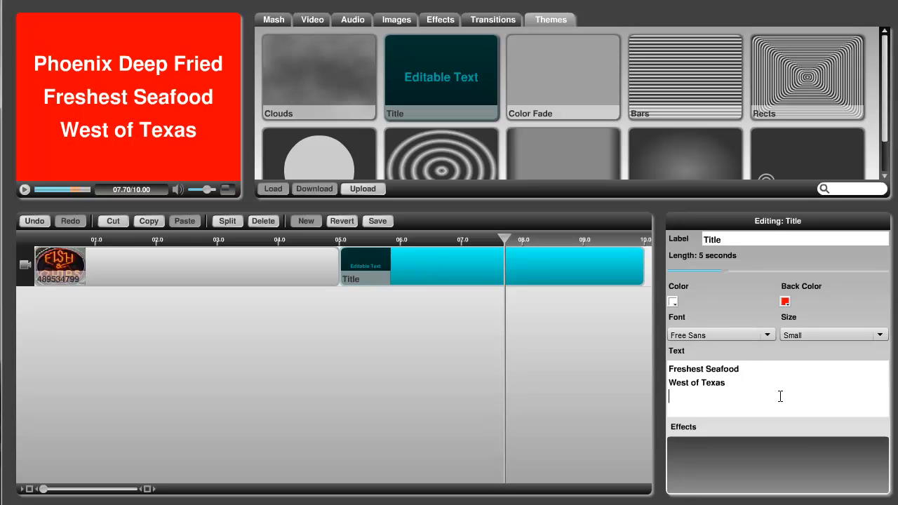
{"action": "type", "text": "Ph"}
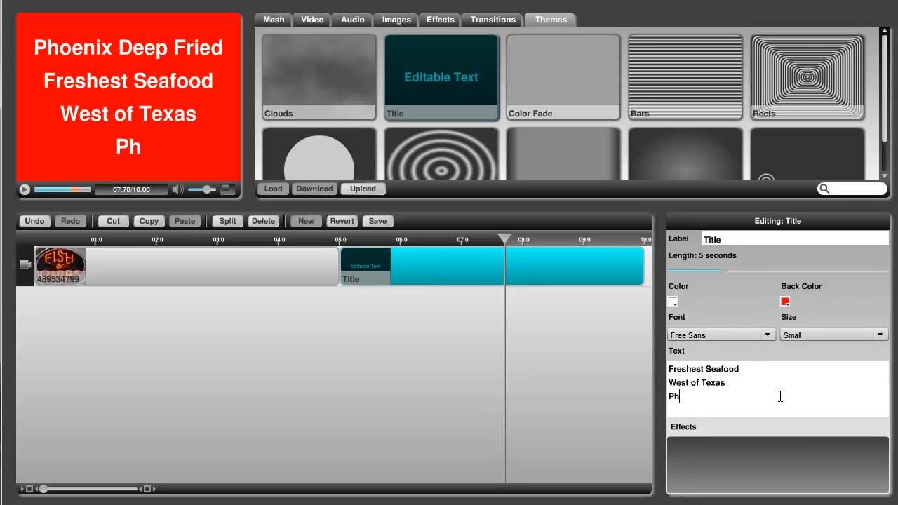
{"action": "type", "text": "oenix"}
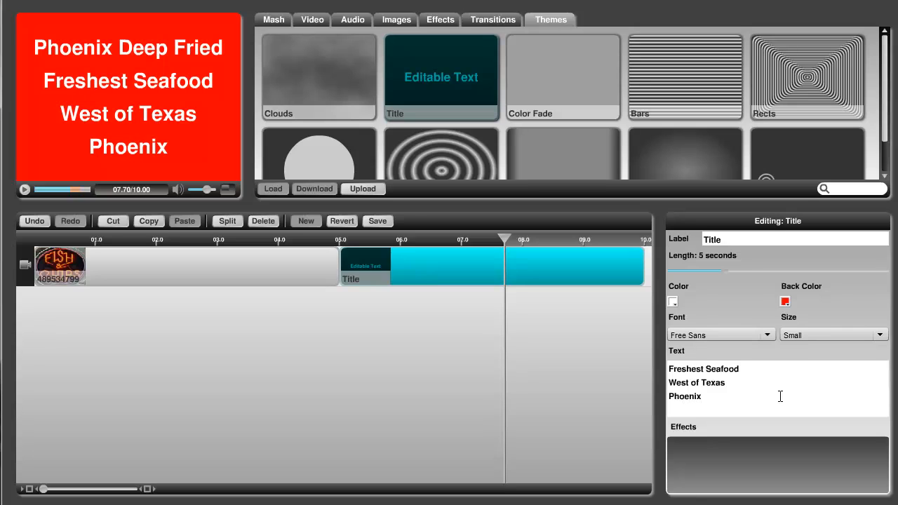
{"action": "type", "text": "Deep"}
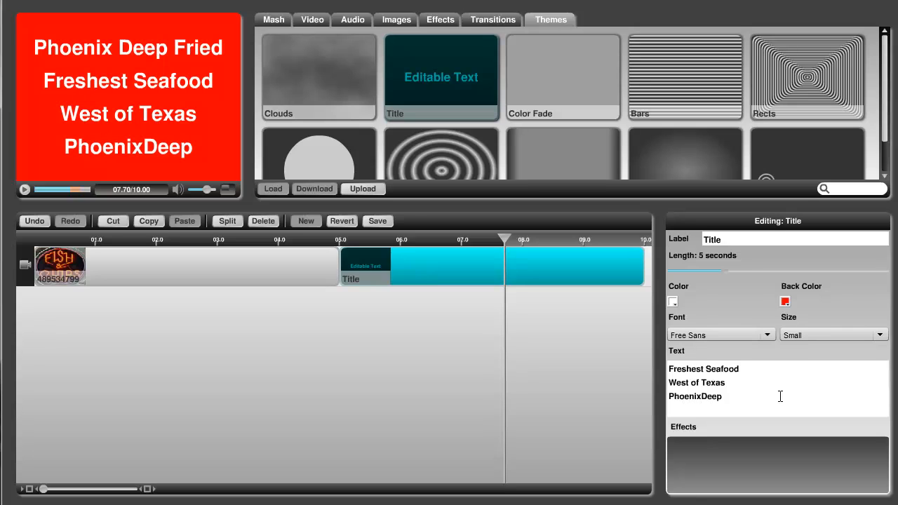
{"action": "type", "text": "Freid"}
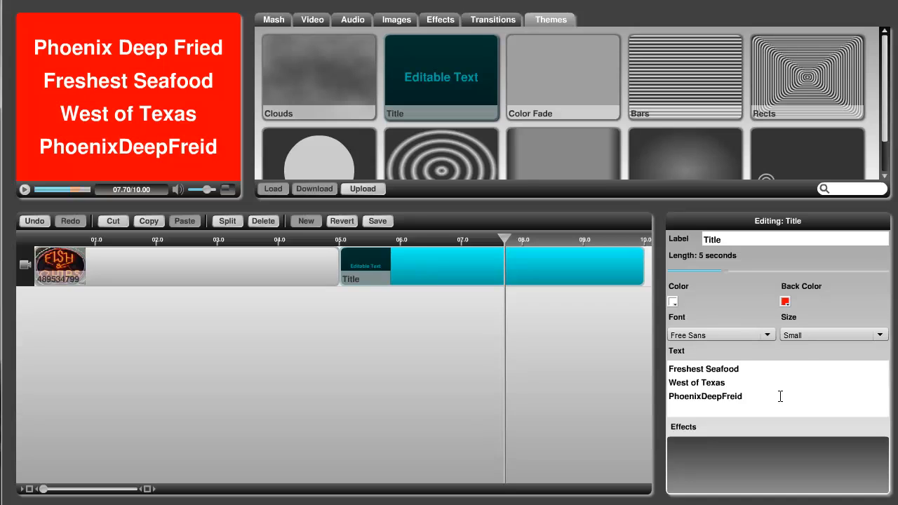
{"action": "type", "text": ".com"}
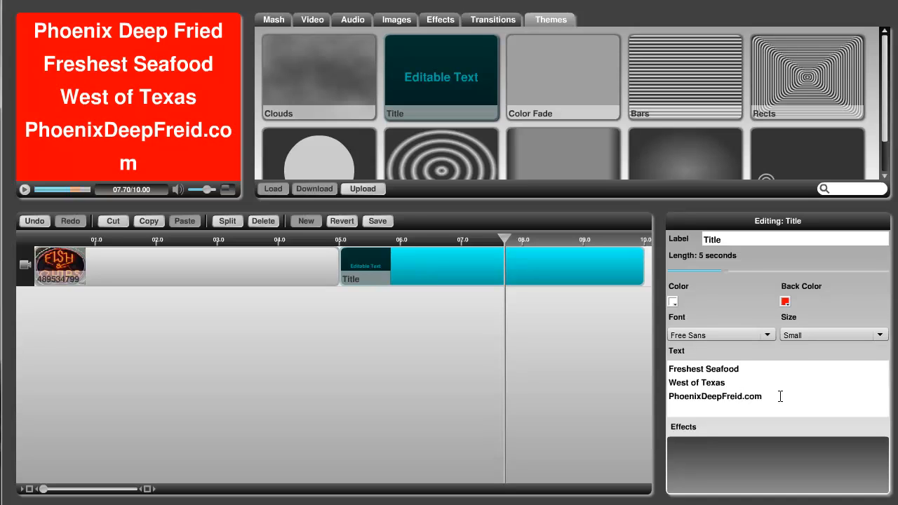
{"action": "key", "text": "Left"}
{"action": "key", "text": "Left"}
{"action": "key", "text": "Left"}
{"action": "key", "text": "Left"}
{"action": "key", "text": "Left"}
{"action": "key", "text": "BackSpace"}
{"action": "key", "text": "BackSpace"}
{"action": "type", "text": "ie"}
Set the title's text size to X Small.
{"action": "left_click", "coordinate": [879, 336]}
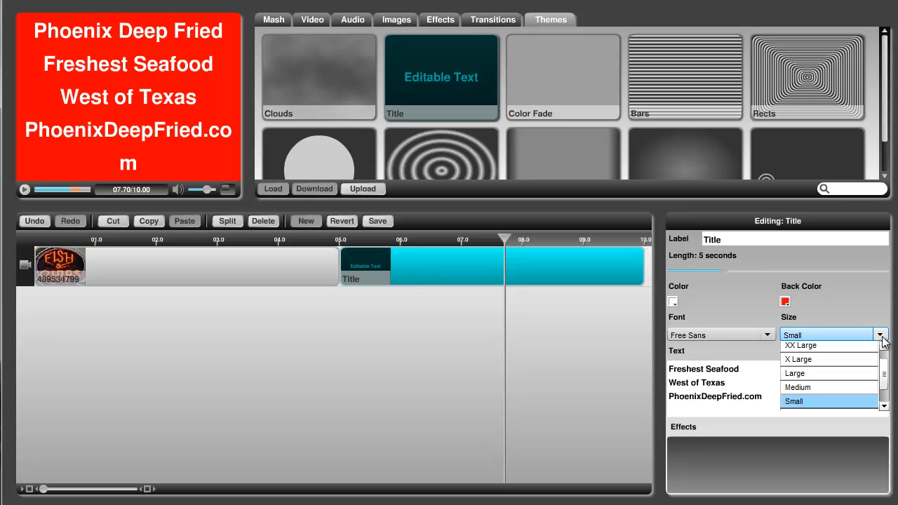
{"action": "left_click", "coordinate": [884, 409]}
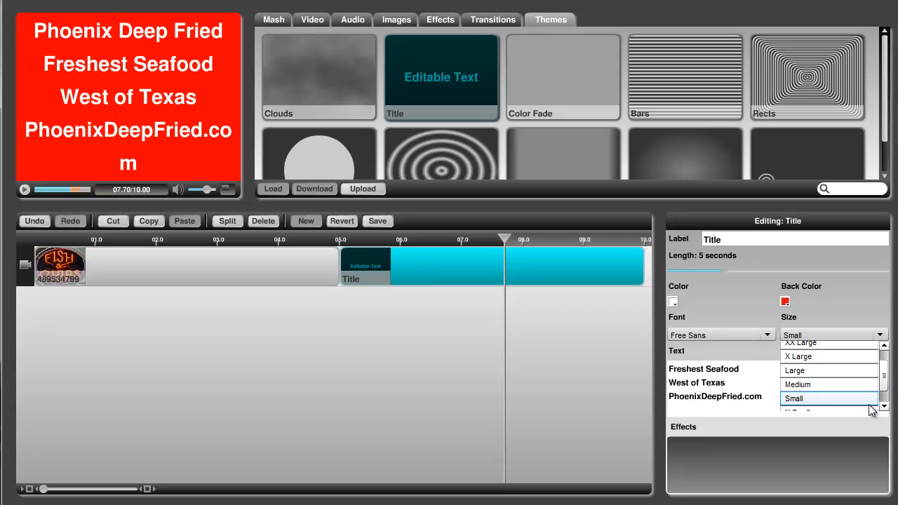
{"action": "left_click", "coordinate": [884, 408]}
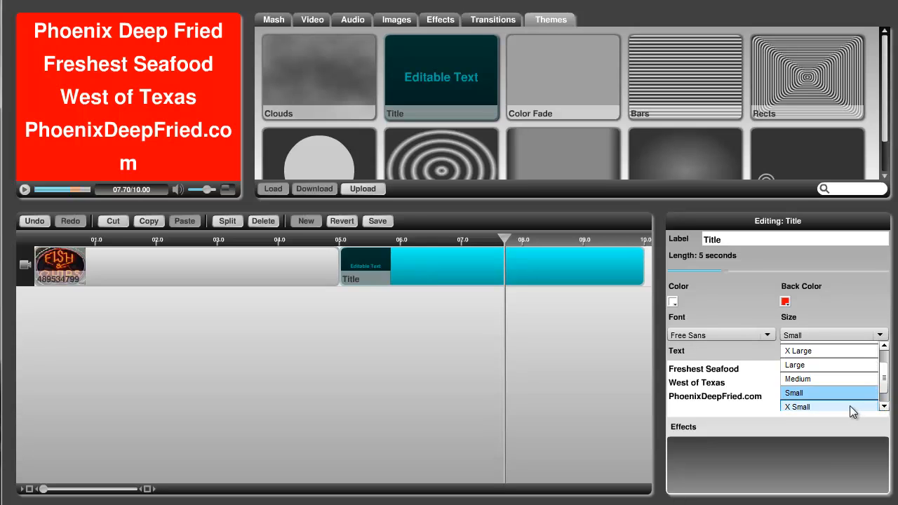
{"action": "left_click", "coordinate": [850, 407]}
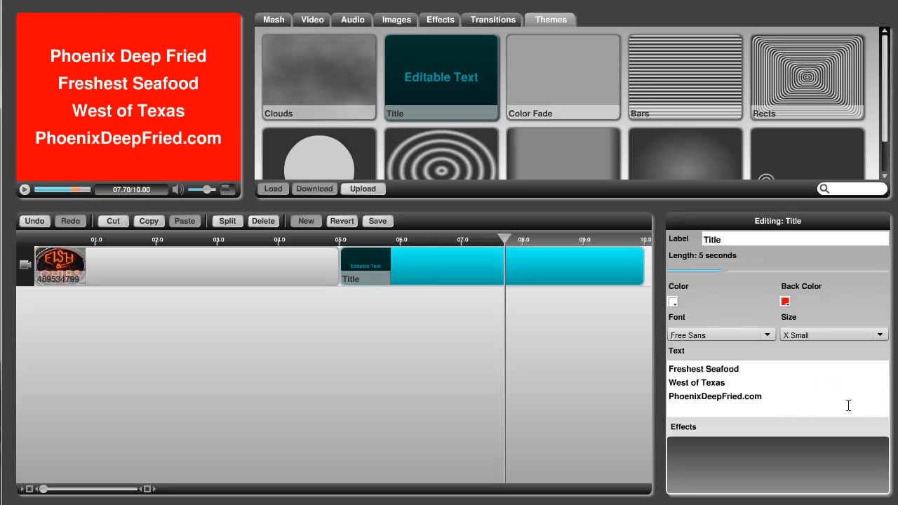
Try the BlackChancery font for the title, settle on Valken, and keep the text size at X Small.
{"action": "left_click", "coordinate": [766, 336]}
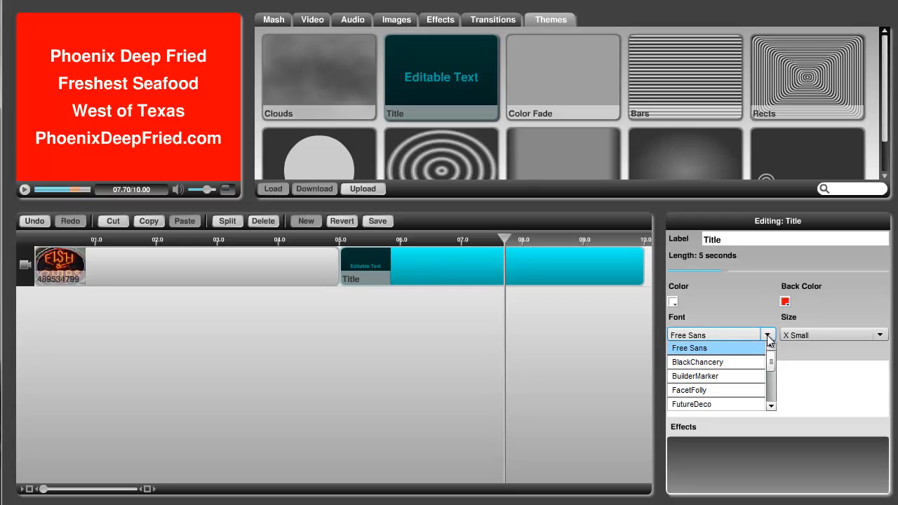
{"action": "left_click", "coordinate": [733, 362]}
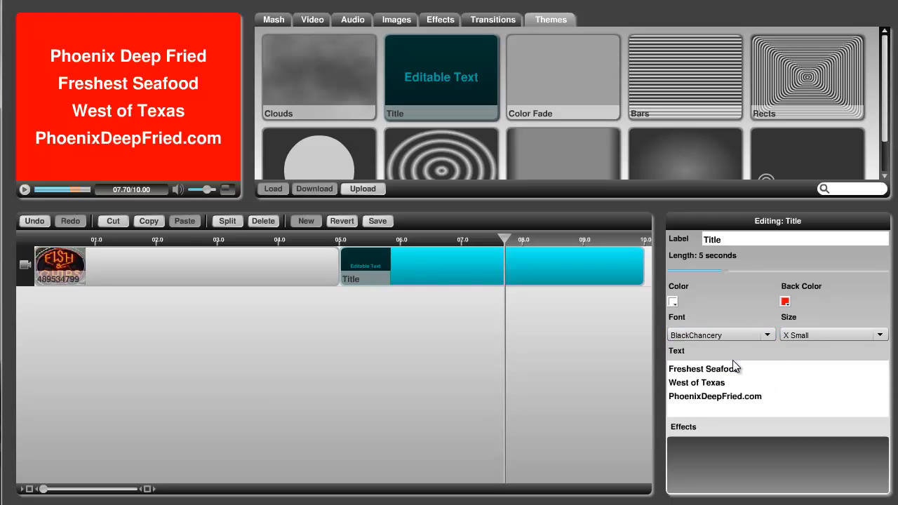
{"action": "left_click", "coordinate": [836, 334]}
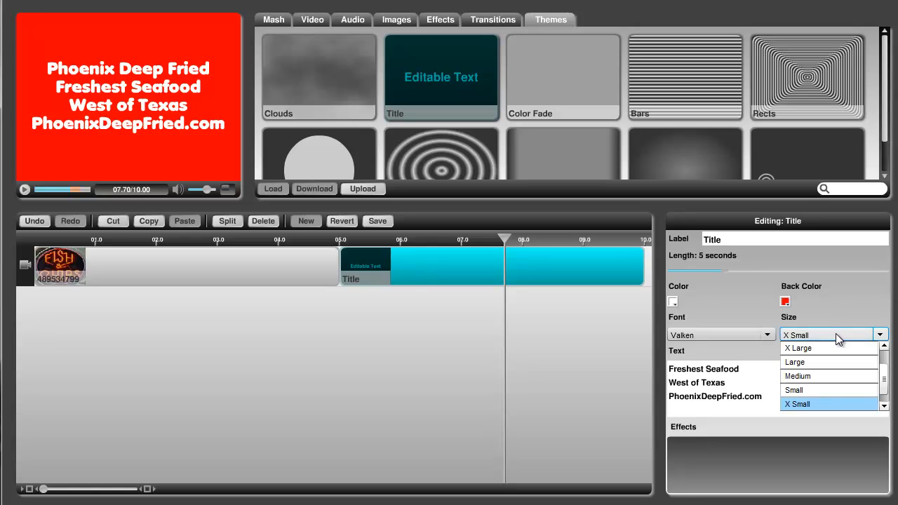
{"action": "left_click", "coordinate": [835, 333]}
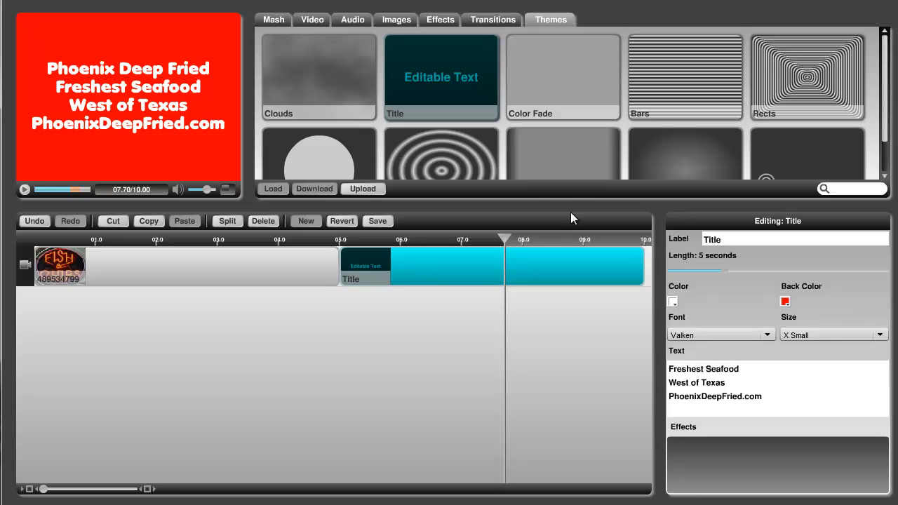
{"action": "left_click", "coordinate": [397, 20]}
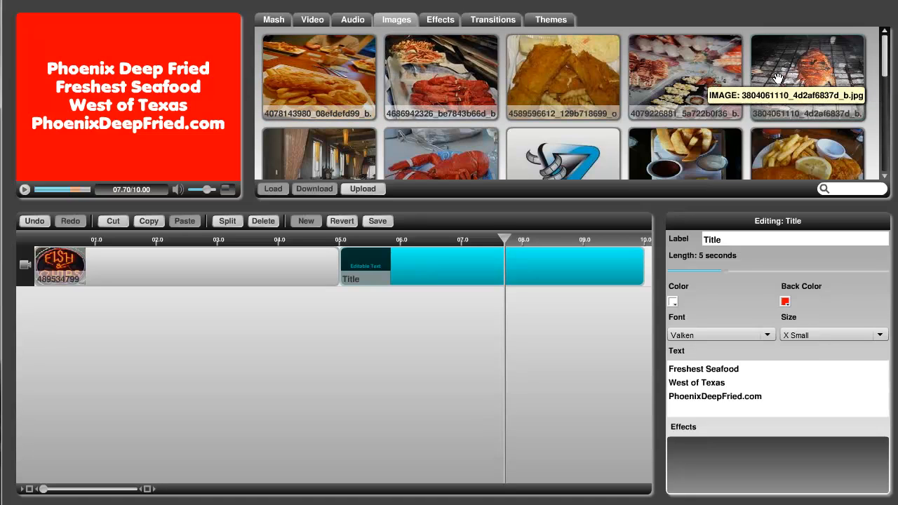
{"action": "left_click_drag", "start_coordinate": [466, 153], "coordinate": [638, 270]}
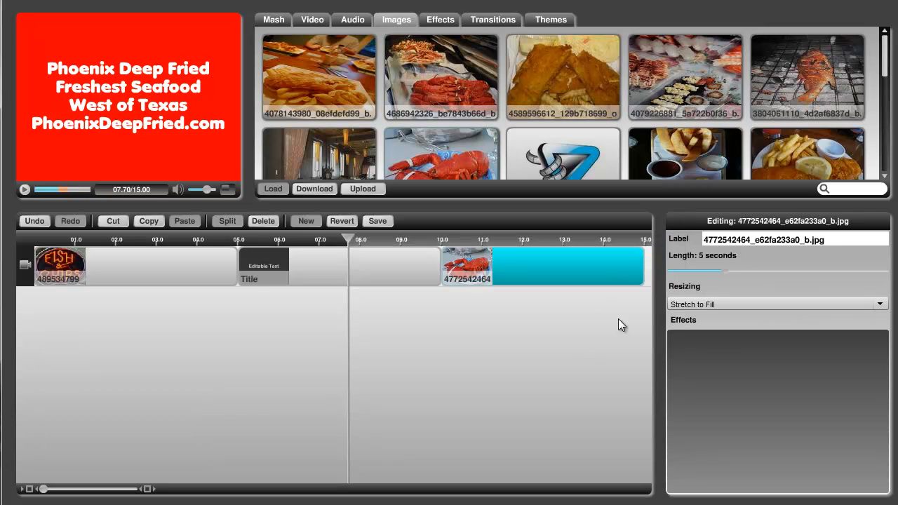
{"action": "left_click_drag", "start_coordinate": [884, 65], "coordinate": [868, 117]}
{"action": "scroll", "coordinate": [866, 123], "scroll_direction": "down", "scroll_amount": 1}
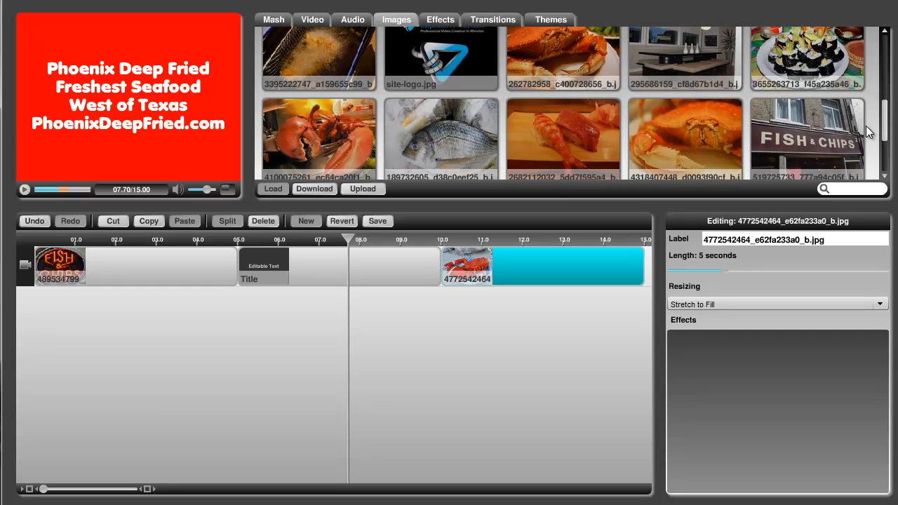
{"action": "left_click_drag", "start_coordinate": [676, 154], "coordinate": [649, 268]}
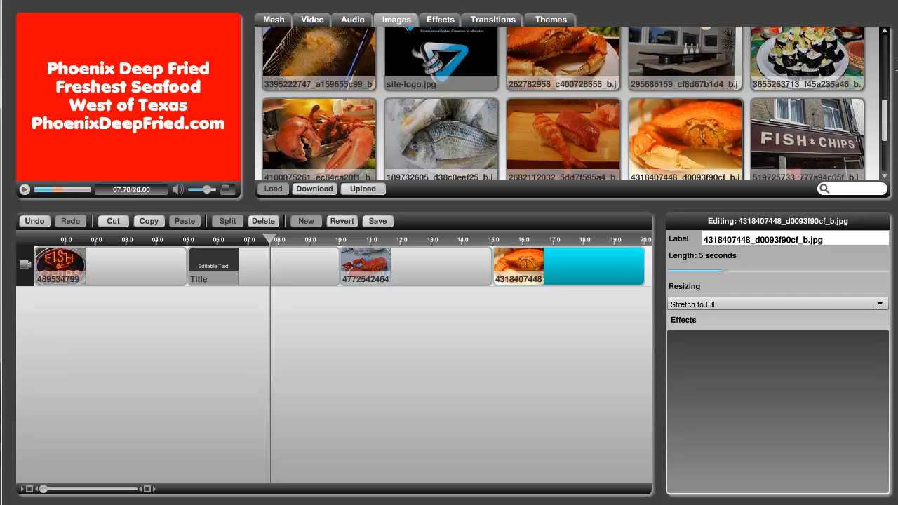
{"action": "left_click_drag", "start_coordinate": [805, 125], "coordinate": [650, 272]}
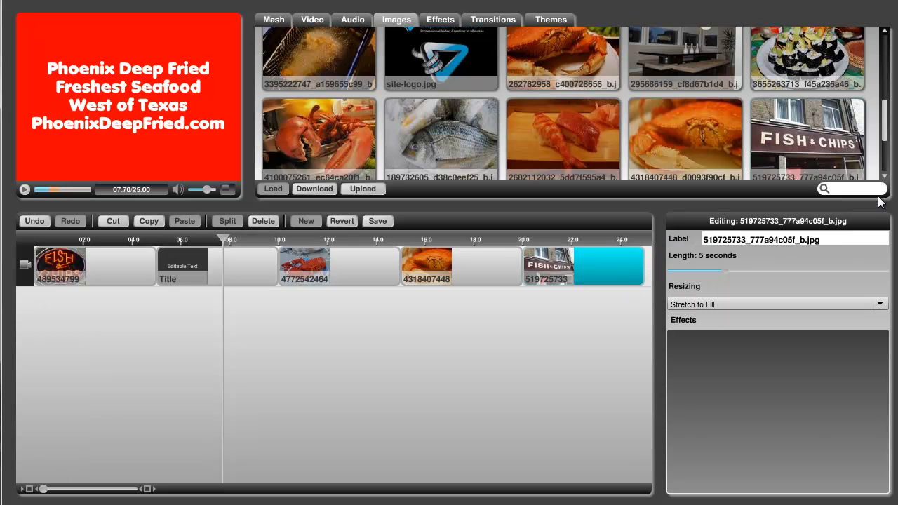
Append the neon Fish & Chips sign image and site-logo.jpg to the end of the video track.
{"action": "left_click_drag", "start_coordinate": [885, 116], "coordinate": [887, 152]}
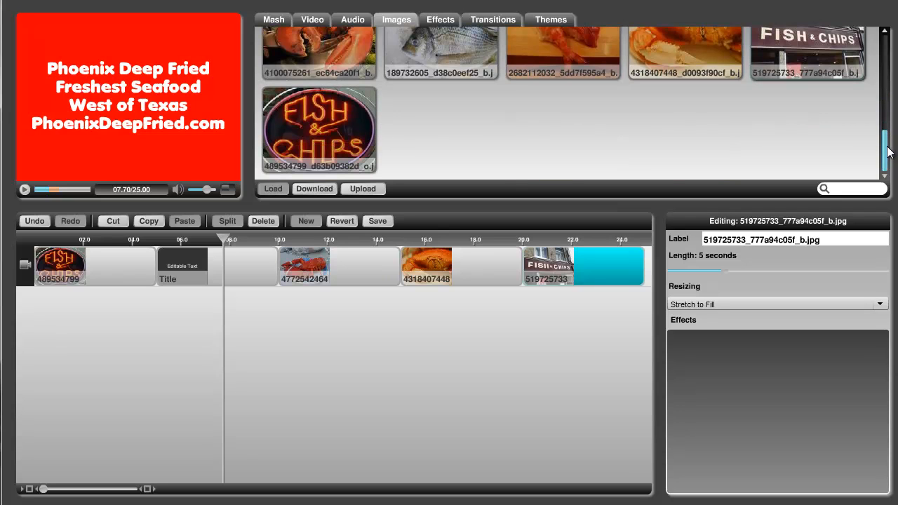
{"action": "mouse_move", "coordinate": [334, 129]}
{"action": "left_mouse_down"}
{"action": "mouse_move", "coordinate": [582, 243]}
{"action": "mouse_move", "coordinate": [645, 261]}
{"action": "mouse_move", "coordinate": [637, 291]}
{"action": "left_mouse_up"}
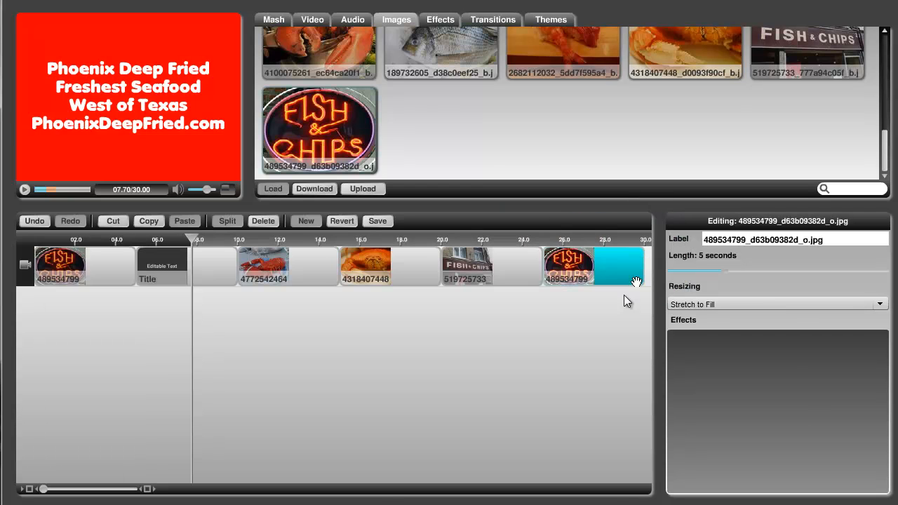
{"action": "left_click_drag", "start_coordinate": [887, 157], "coordinate": [895, 109]}
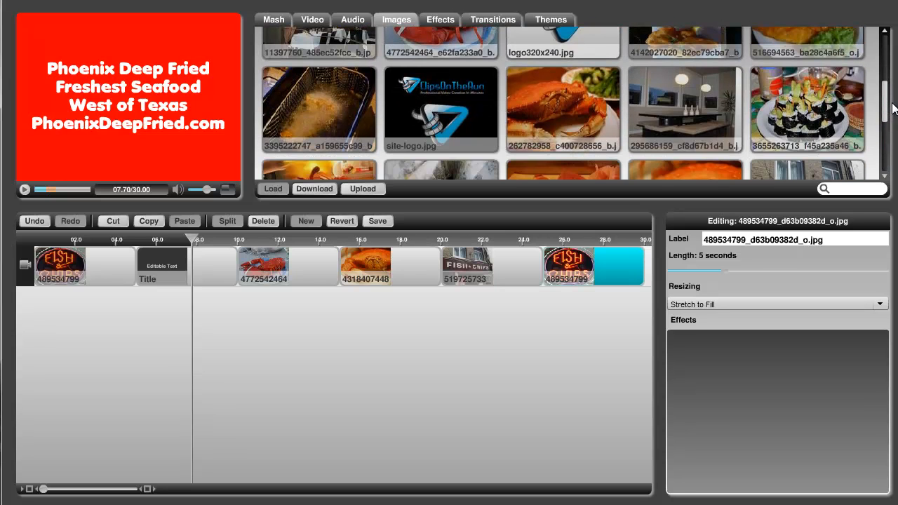
{"action": "left_click_drag", "start_coordinate": [435, 106], "coordinate": [605, 270]}
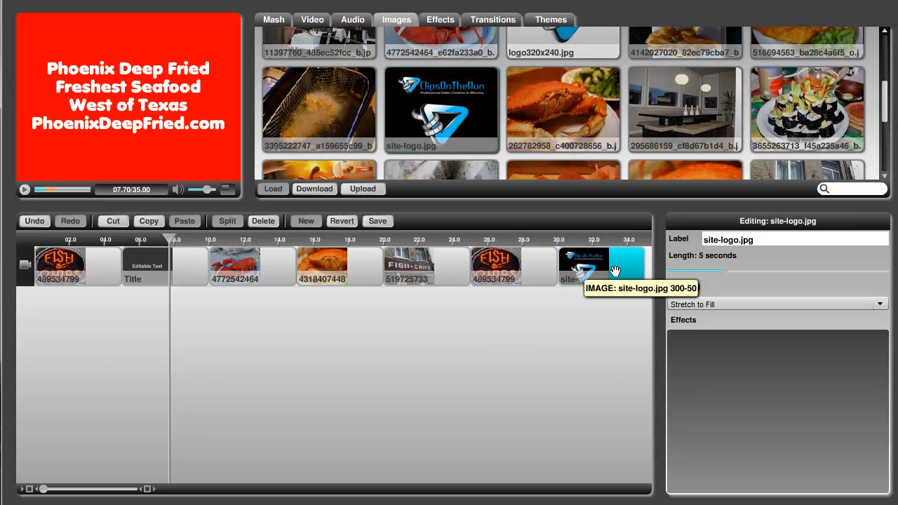
Return to the start of the timeline and play the sequence through to the lobster image to review it.
{"action": "left_click", "coordinate": [171, 237]}
{"action": "left_click_drag", "start_coordinate": [139, 237], "coordinate": [30, 236]}
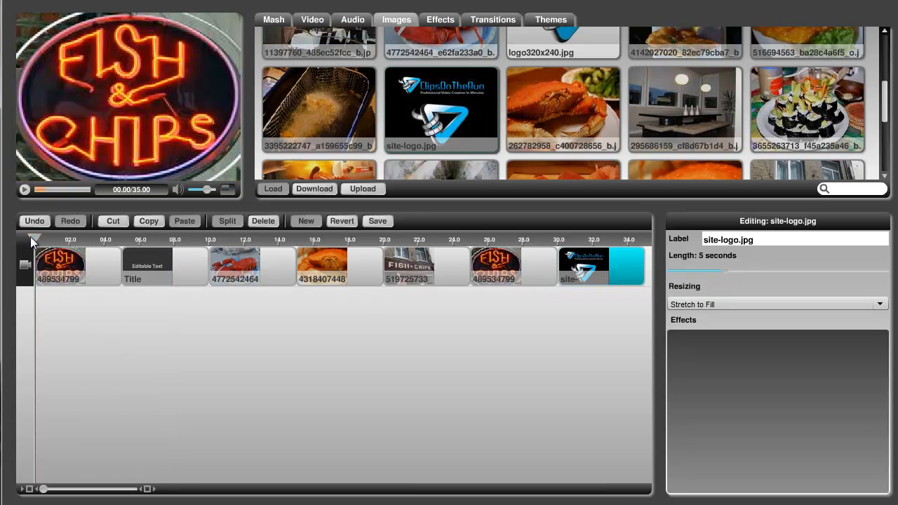
{"action": "mouse_move", "coordinate": [43, 193]}
{"action": "left_mouse_down"}
{"action": "mouse_move", "coordinate": [87, 189]}
{"action": "mouse_move", "coordinate": [39, 193]}
{"action": "left_mouse_up"}
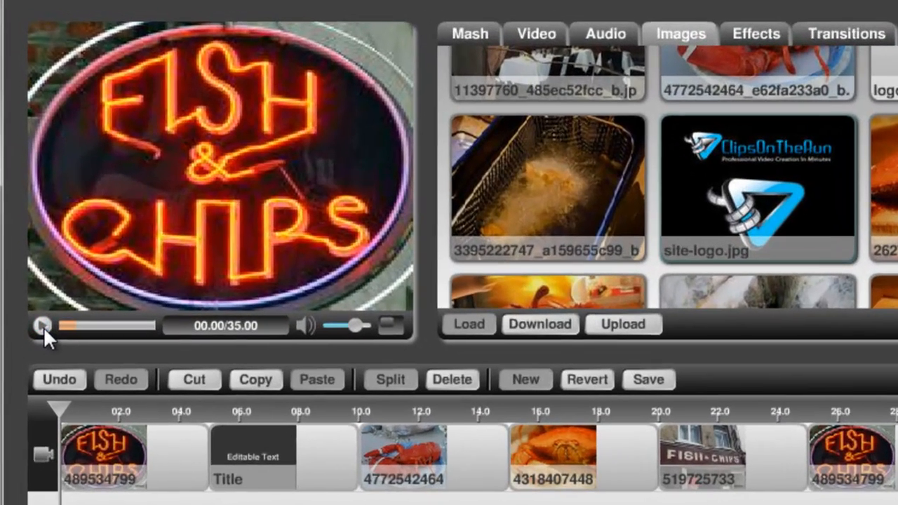
{"action": "left_click", "coordinate": [43, 326]}
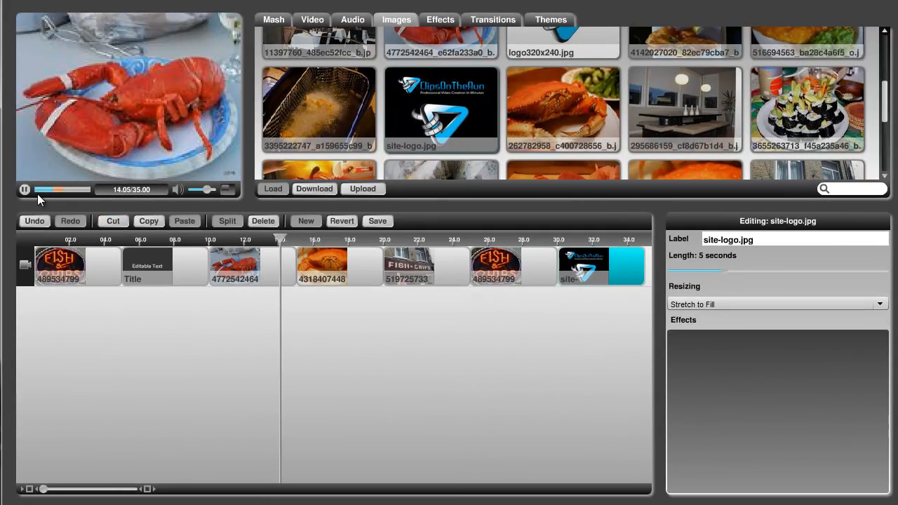
{"action": "left_click", "coordinate": [28, 190]}
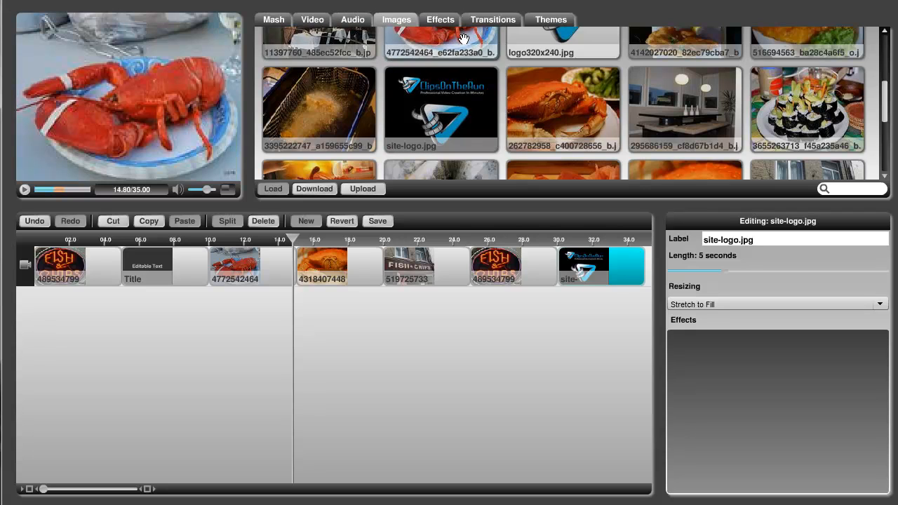
Add Crossfade transitions before and after the title clip, and scrub through the second one to preview it.
{"action": "left_click", "coordinate": [443, 24]}
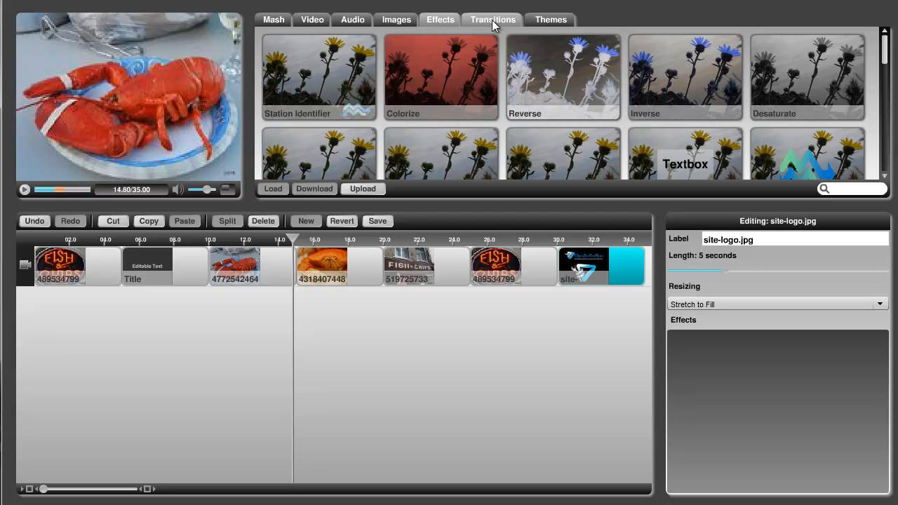
{"action": "left_click", "coordinate": [492, 19]}
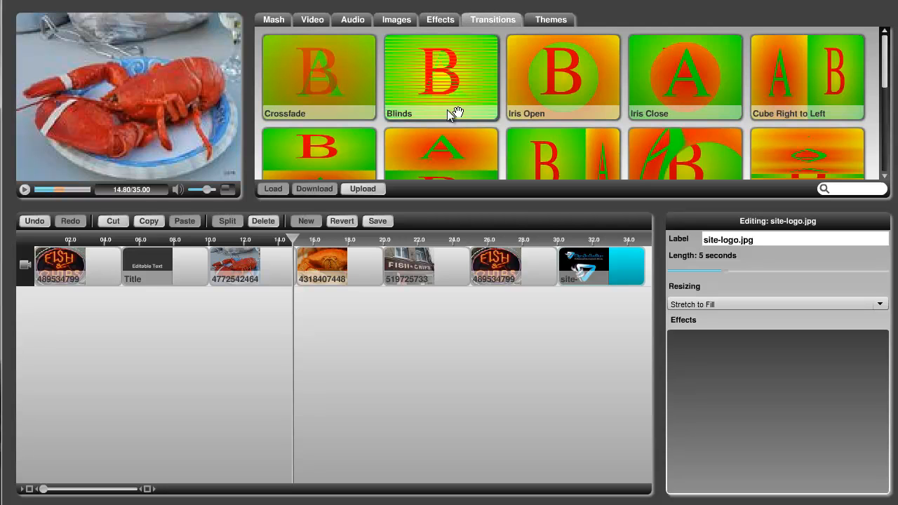
{"action": "left_click_drag", "start_coordinate": [307, 81], "coordinate": [137, 272]}
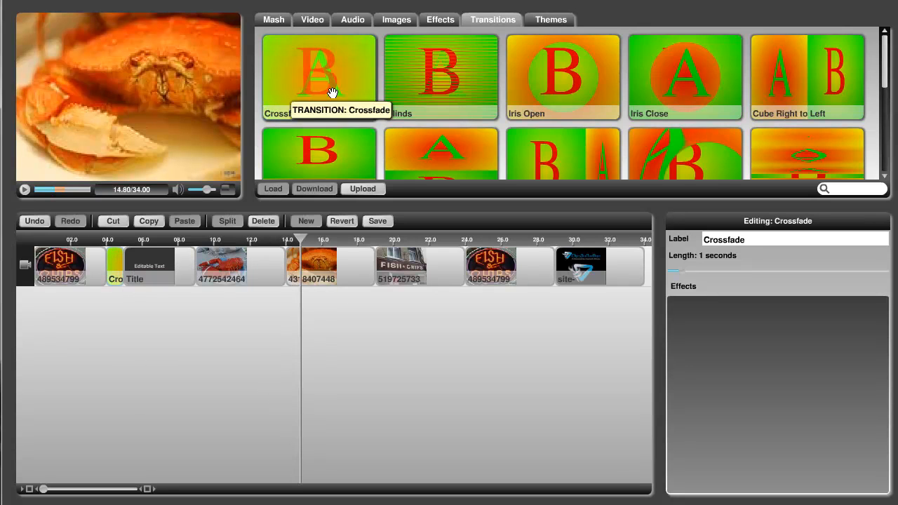
{"action": "left_click_drag", "start_coordinate": [333, 93], "coordinate": [235, 272]}
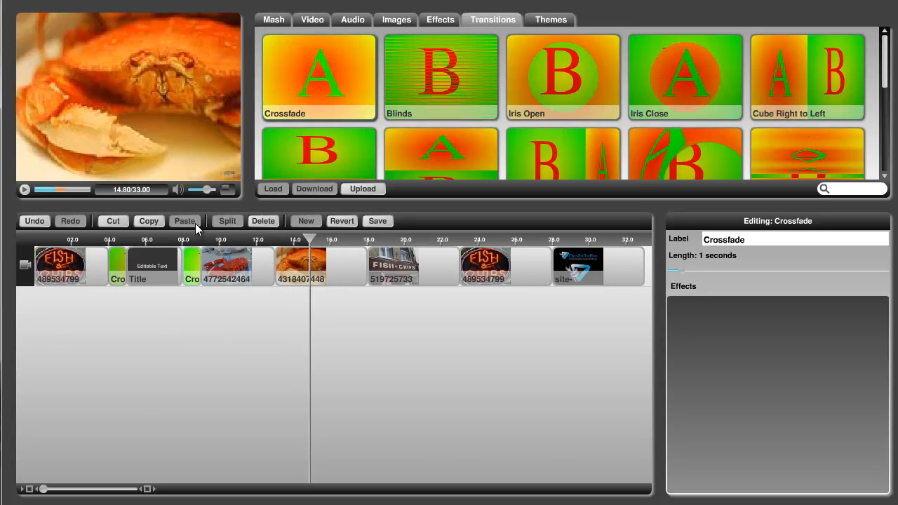
{"action": "left_click", "coordinate": [189, 239]}
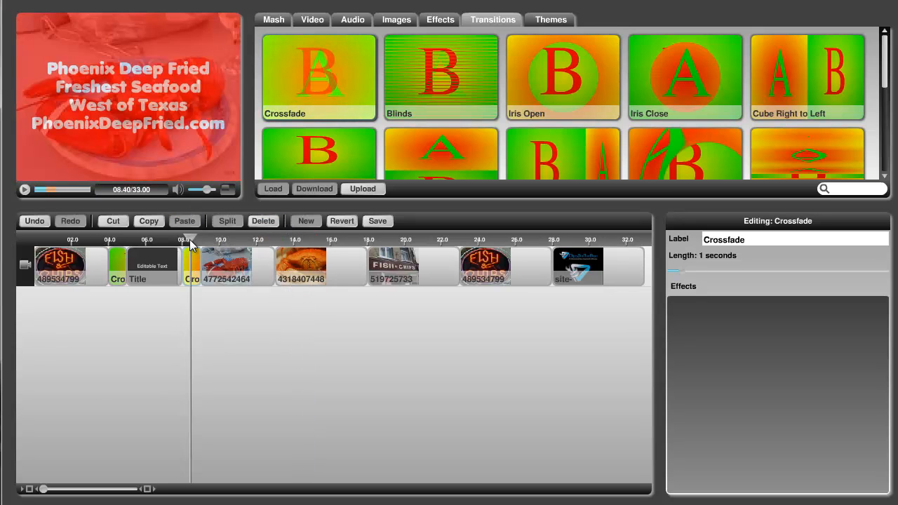
{"action": "mouse_move", "coordinate": [192, 239]}
{"action": "left_mouse_down"}
{"action": "mouse_move", "coordinate": [174, 236]}
{"action": "mouse_move", "coordinate": [203, 241]}
{"action": "left_mouse_up"}
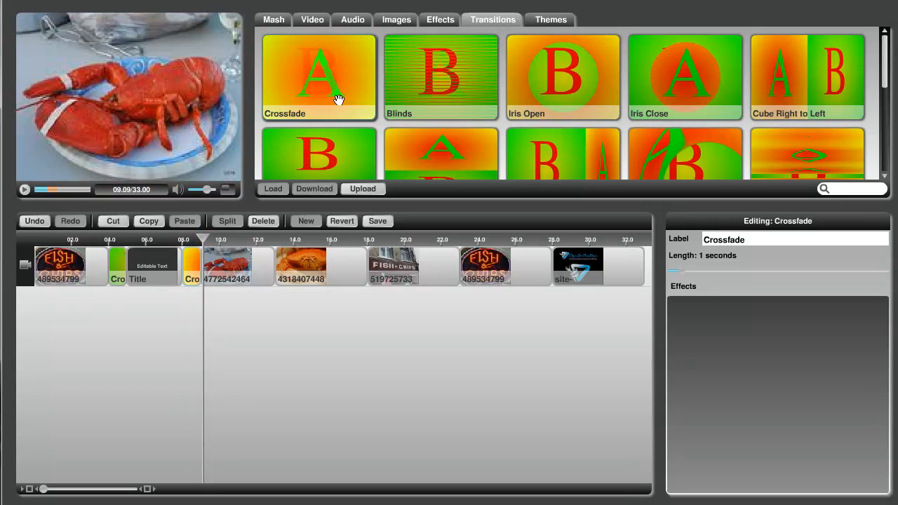
Add Crossfade transitions between all remaining clips, from the lobster image through to the closing site logo.
{"action": "left_click_drag", "start_coordinate": [338, 99], "coordinate": [298, 275]}
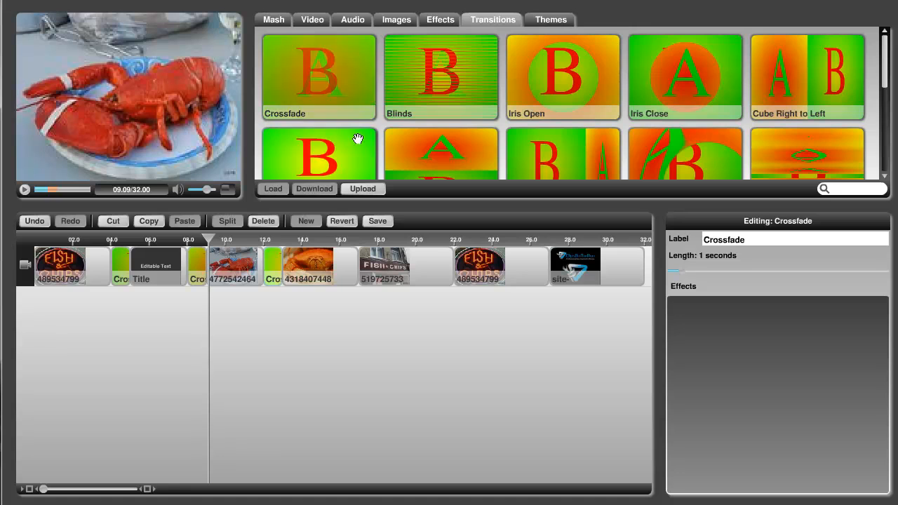
{"action": "left_click_drag", "start_coordinate": [350, 120], "coordinate": [366, 283]}
{"action": "left_click_drag", "start_coordinate": [351, 101], "coordinate": [491, 278]}
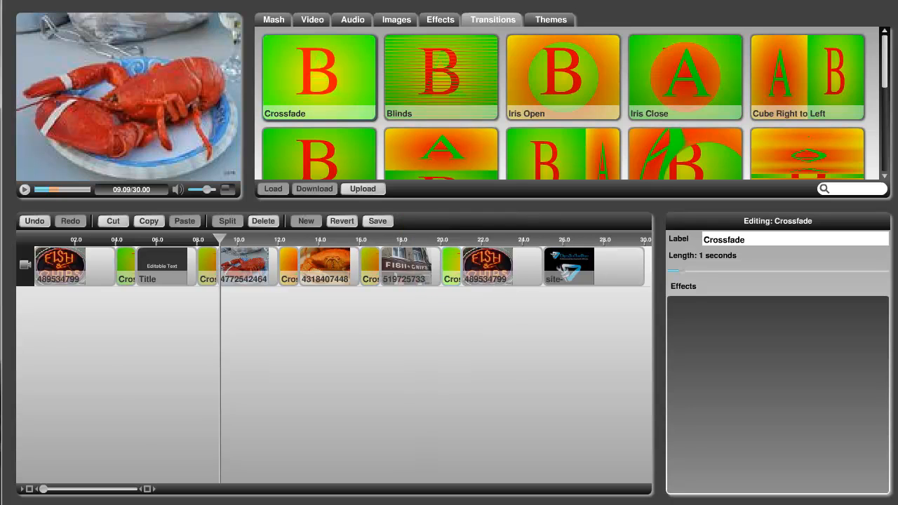
{"action": "left_click_drag", "start_coordinate": [353, 86], "coordinate": [570, 265]}
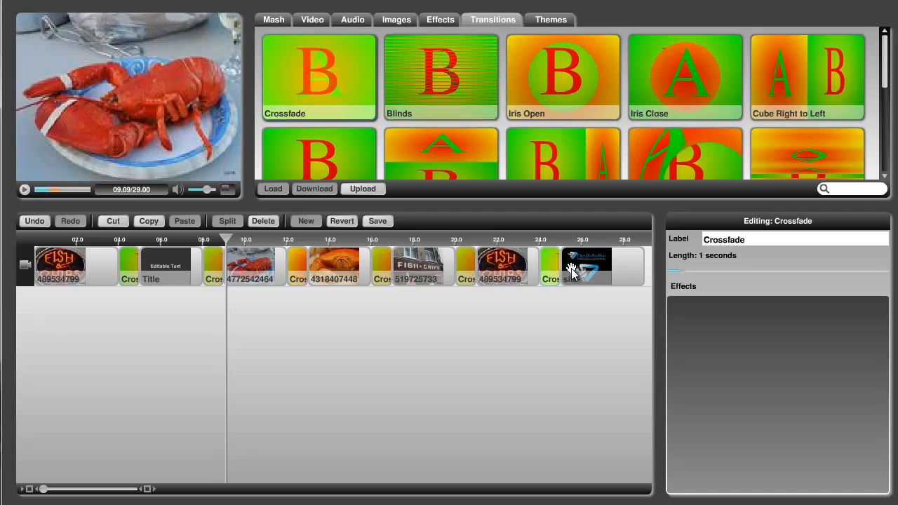
Add a Caption effect above the opening neon sign clip with the text "Phoenix Deep Fried".
{"action": "left_click", "coordinate": [496, 263]}
{"action": "left_click", "coordinate": [444, 19]}
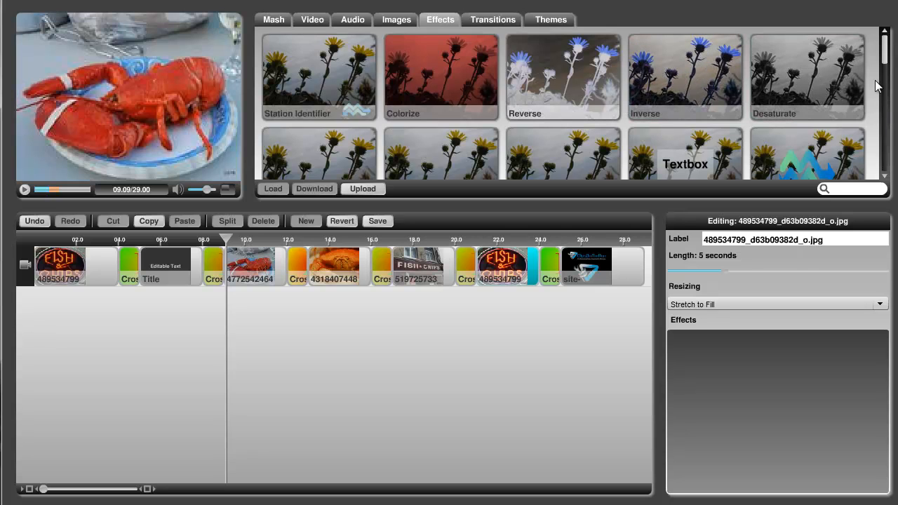
{"action": "left_click_drag", "start_coordinate": [886, 62], "coordinate": [888, 81]}
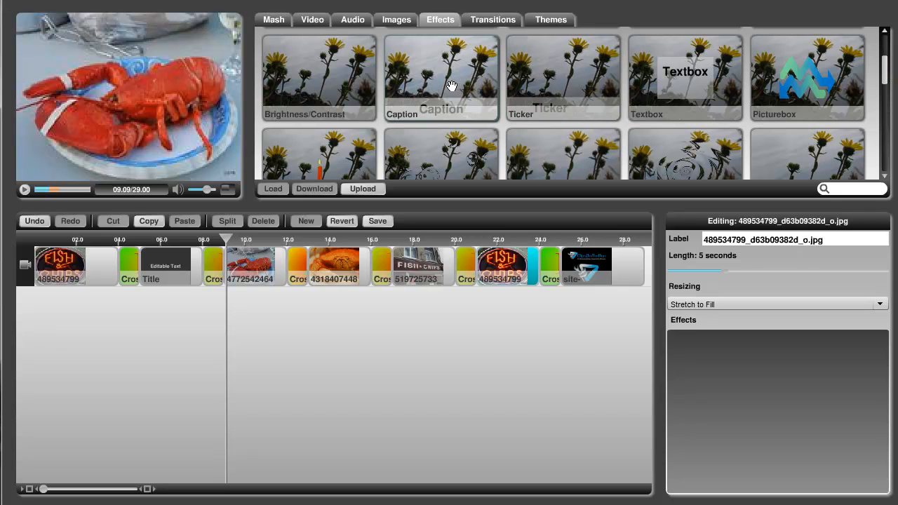
{"action": "left_click_drag", "start_coordinate": [446, 86], "coordinate": [76, 259]}
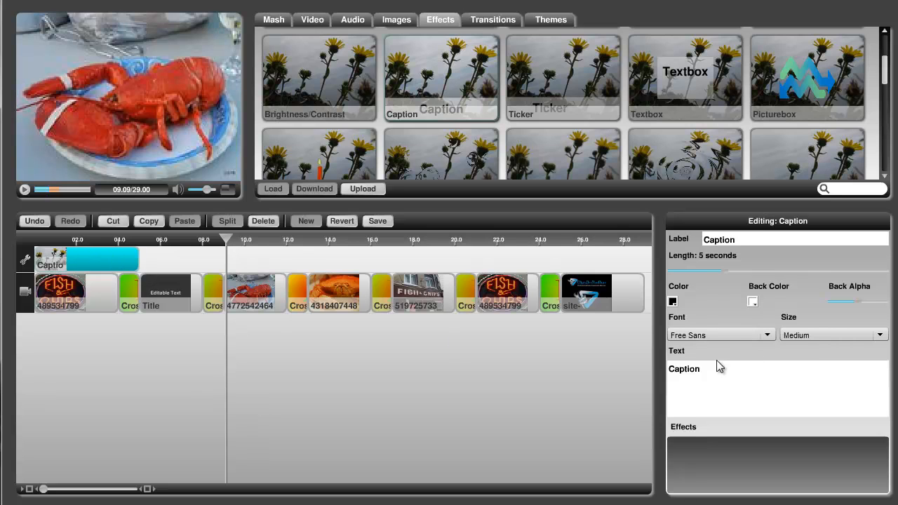
{"action": "left_click_drag", "start_coordinate": [711, 368], "coordinate": [579, 381]}
{"action": "type", "text": "Phoen"}
Preview the caption over the opening neon sign, set its text size to Small and make its background more transparent.
{"action": "left_click", "coordinate": [93, 239]}
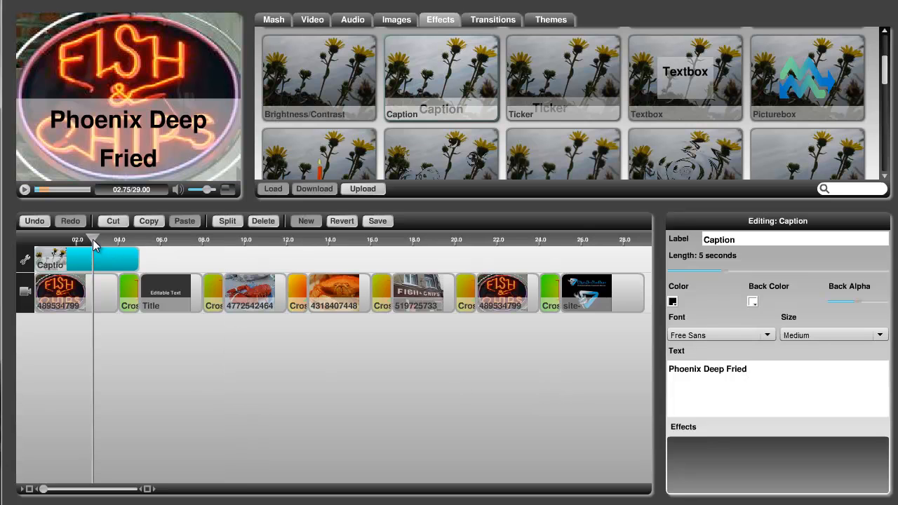
{"action": "left_click", "coordinate": [881, 336]}
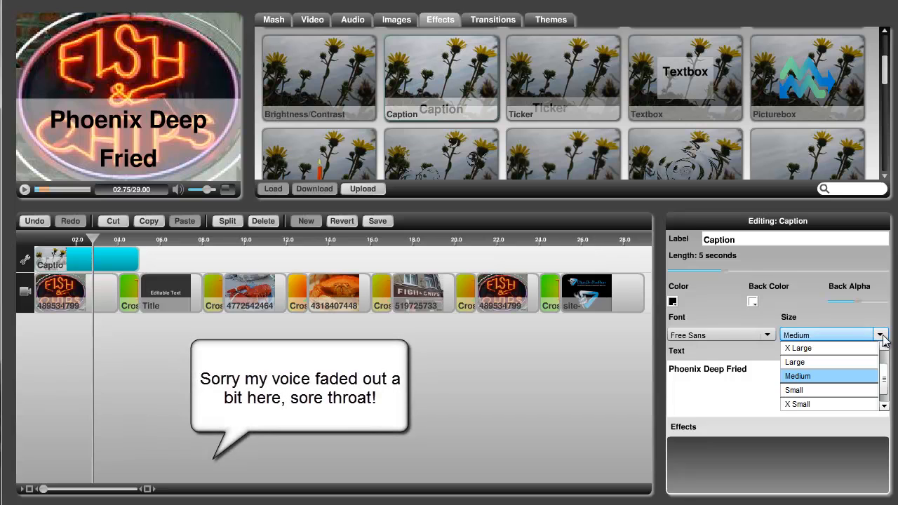
{"action": "left_click", "coordinate": [842, 391]}
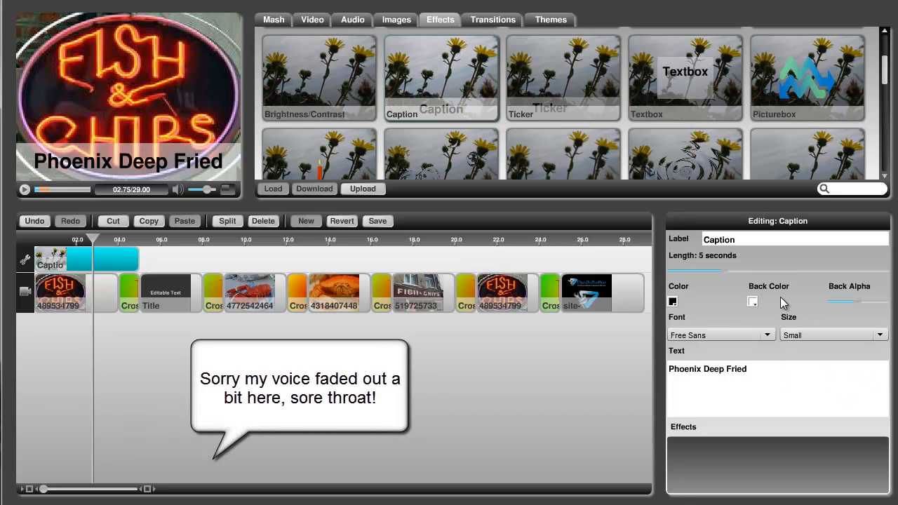
{"action": "mouse_move", "coordinate": [860, 302]}
{"action": "left_mouse_down"}
{"action": "mouse_move", "coordinate": [894, 315]}
{"action": "mouse_move", "coordinate": [821, 310]}
{"action": "mouse_move", "coordinate": [849, 305]}
{"action": "left_mouse_up"}
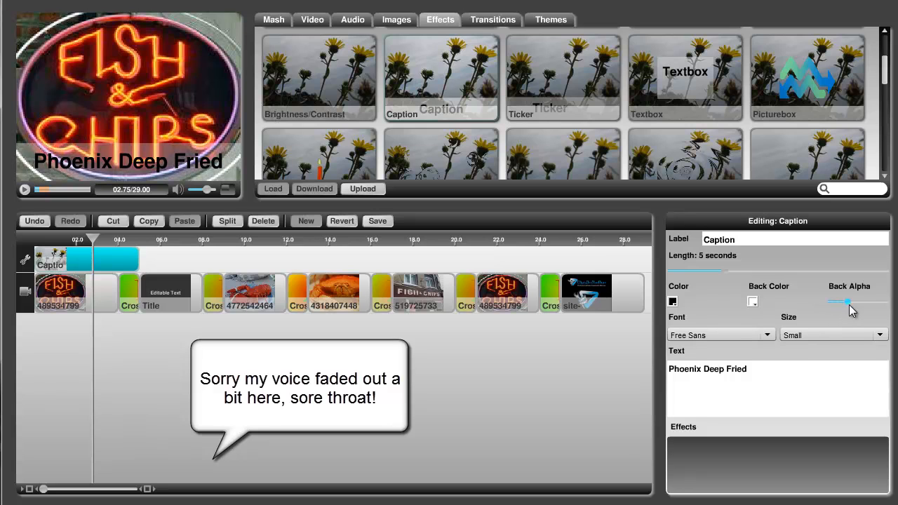
Color the caption text magenta and give it a fully opaque blue background.
{"action": "left_click", "coordinate": [673, 302]}
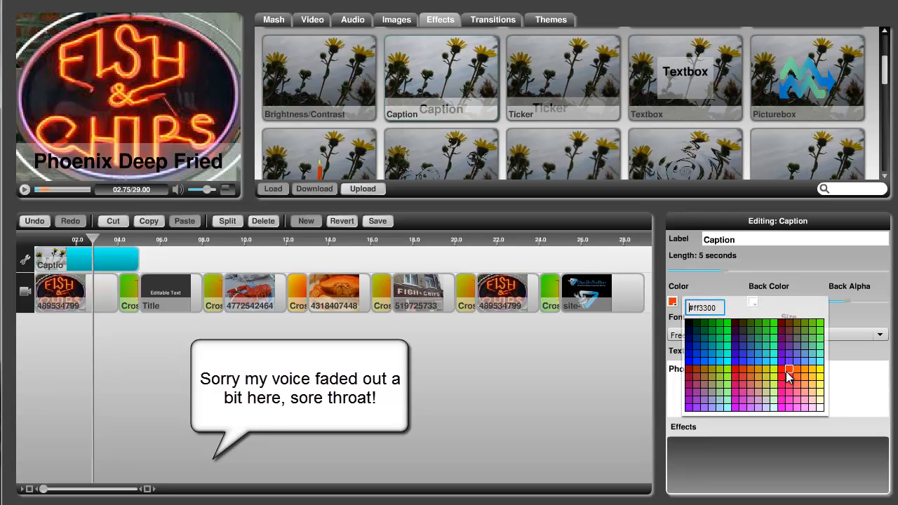
{"action": "left_click", "coordinate": [782, 408]}
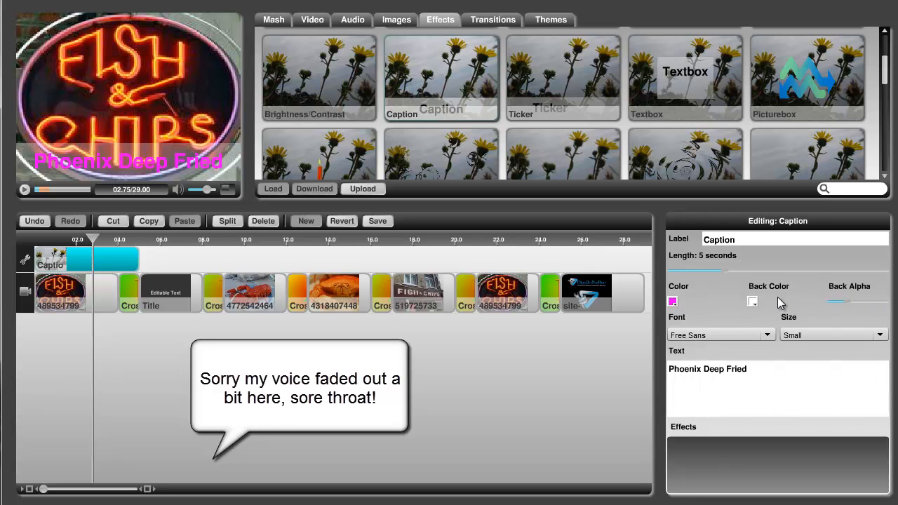
{"action": "left_click", "coordinate": [752, 302]}
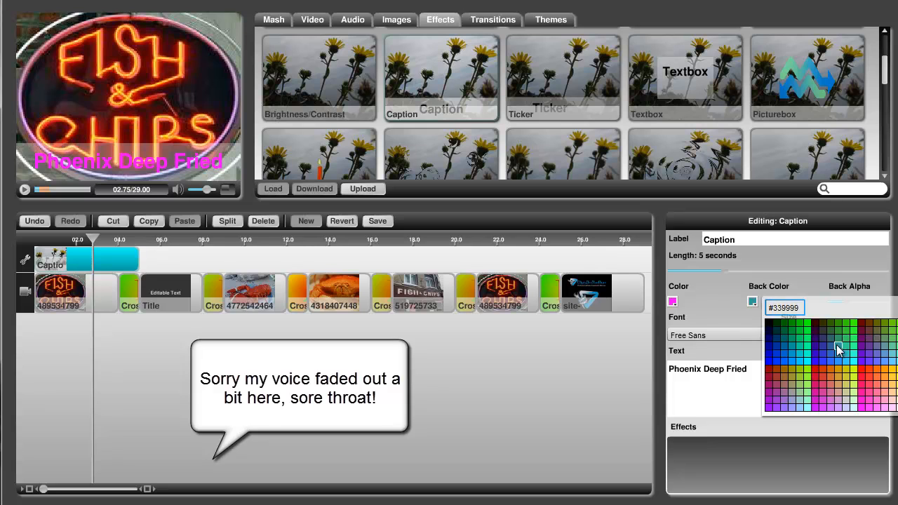
{"action": "left_click", "coordinate": [816, 362]}
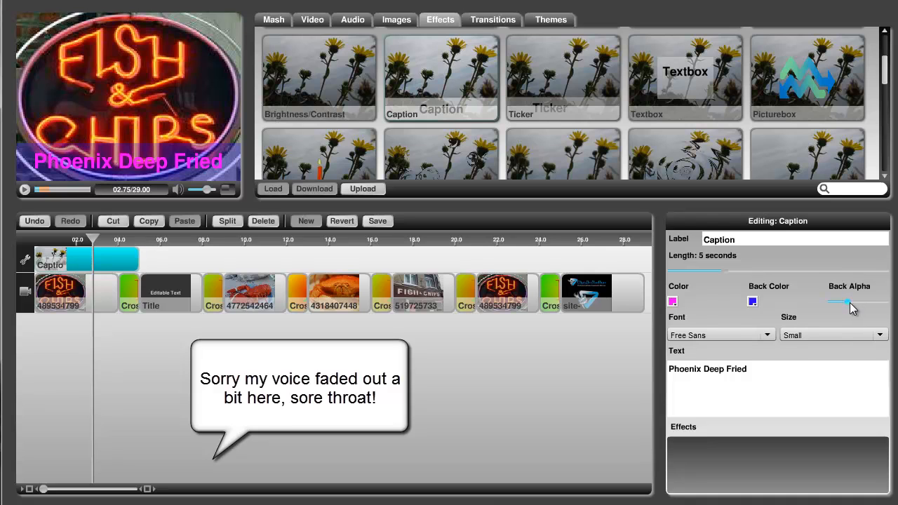
{"action": "left_click_drag", "start_coordinate": [850, 303], "coordinate": [885, 308]}
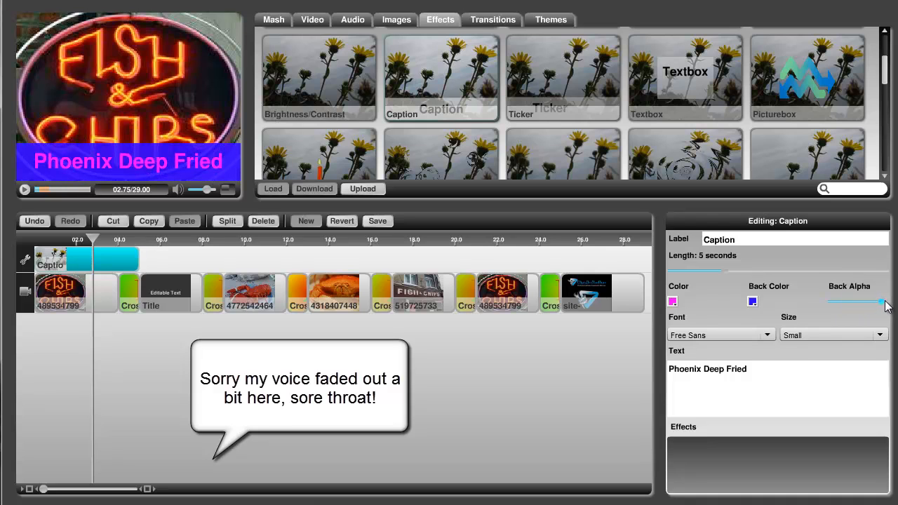
Move the caption to start at about 2 seconds on the timeline and shorten its length to 3 seconds.
{"action": "left_click_drag", "start_coordinate": [77, 261], "coordinate": [124, 264]}
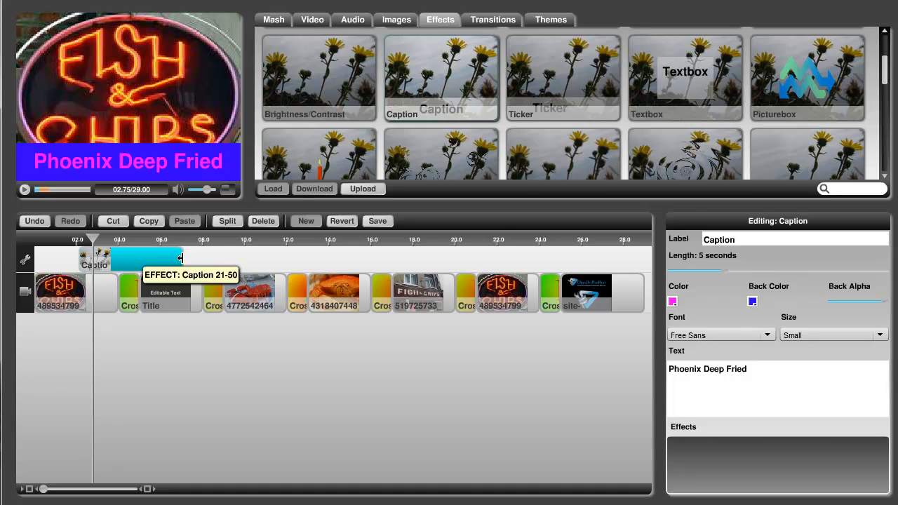
{"action": "left_click_drag", "start_coordinate": [180, 258], "coordinate": [144, 257]}
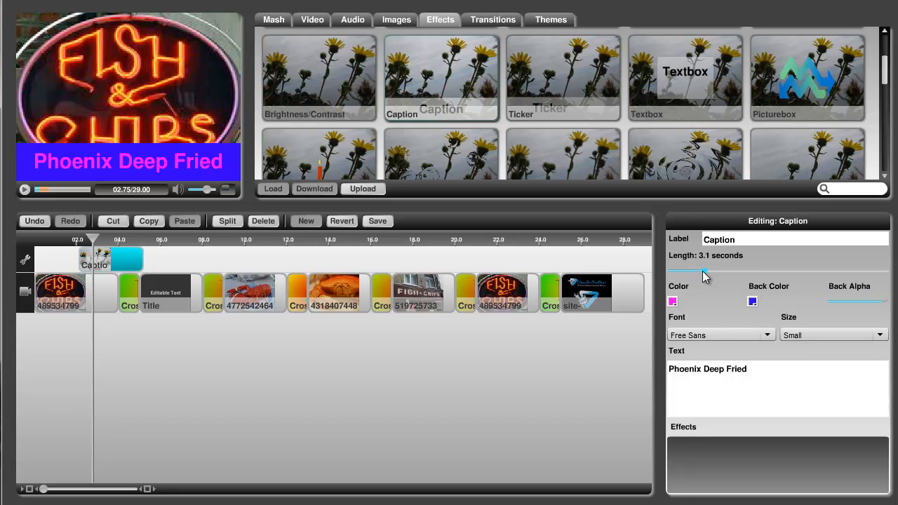
{"action": "left_click_drag", "start_coordinate": [702, 273], "coordinate": [702, 273]}
{"action": "left_click", "coordinate": [124, 261]}
{"action": "left_click_drag", "start_coordinate": [124, 261], "coordinate": [131, 261]}
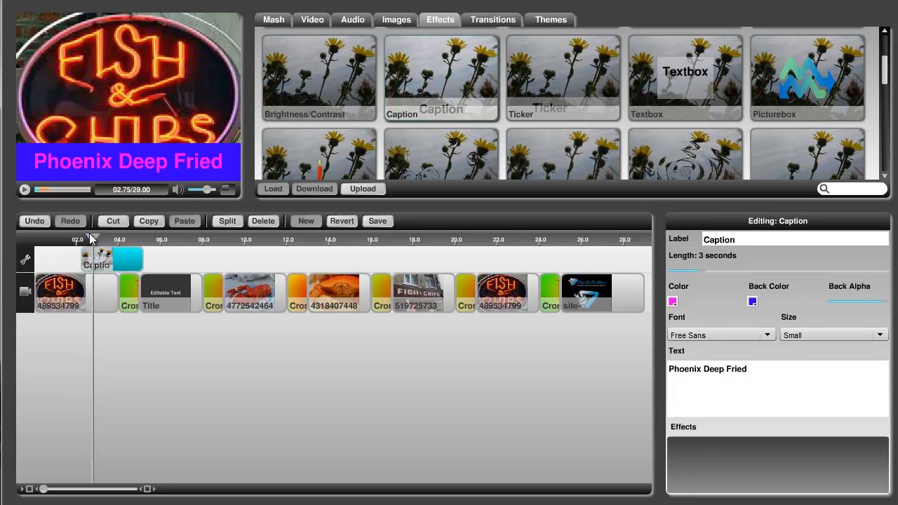
Reposition the caption so it ends at about 5 seconds, just as the title clip begins.
{"action": "left_click", "coordinate": [141, 240]}
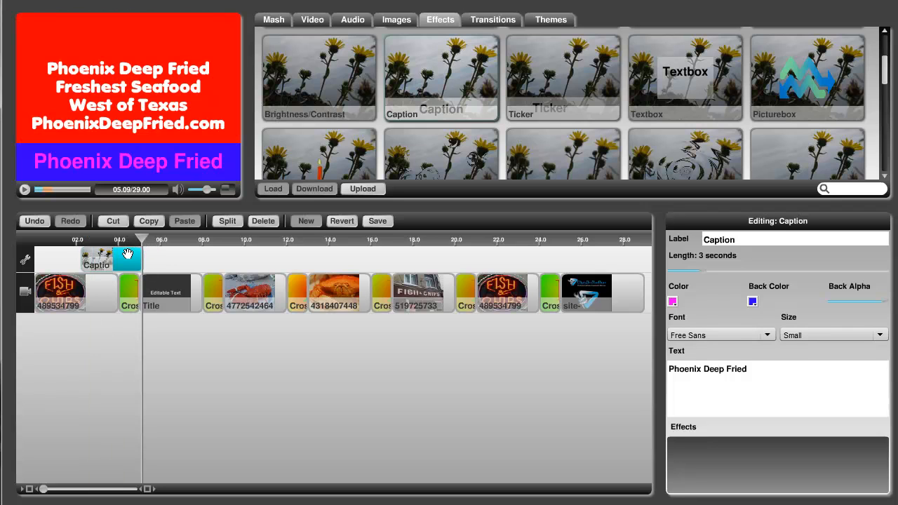
{"action": "left_click_drag", "start_coordinate": [120, 256], "coordinate": [103, 257]}
{"action": "left_click", "coordinate": [139, 239]}
{"action": "left_click", "coordinate": [140, 240]}
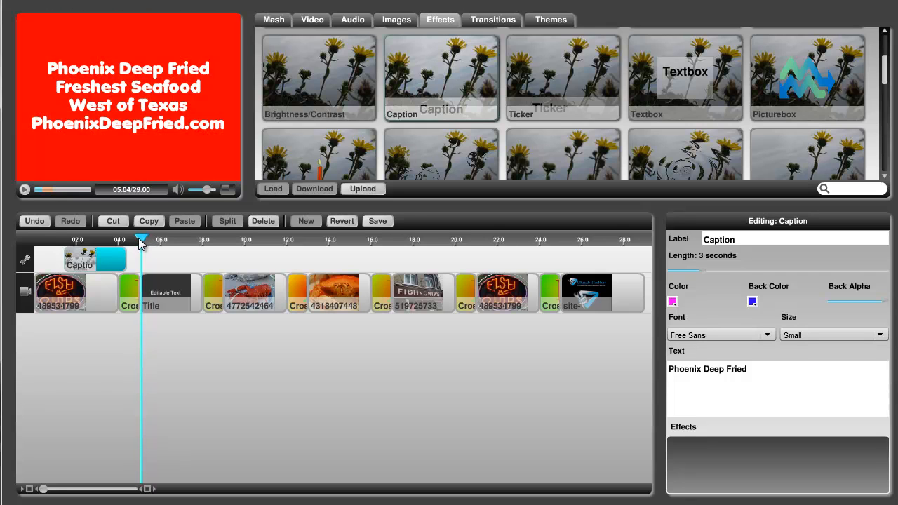
{"action": "left_click_drag", "start_coordinate": [98, 257], "coordinate": [116, 260]}
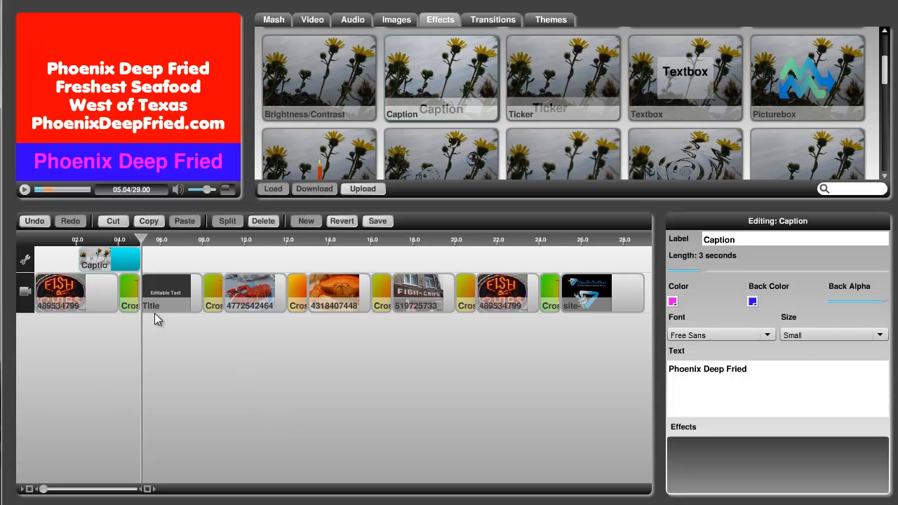
Return to the start of the timeline and play through the captioned opening and title to the end of the lobster image.
{"action": "left_click_drag", "start_coordinate": [149, 238], "coordinate": [153, 238]}
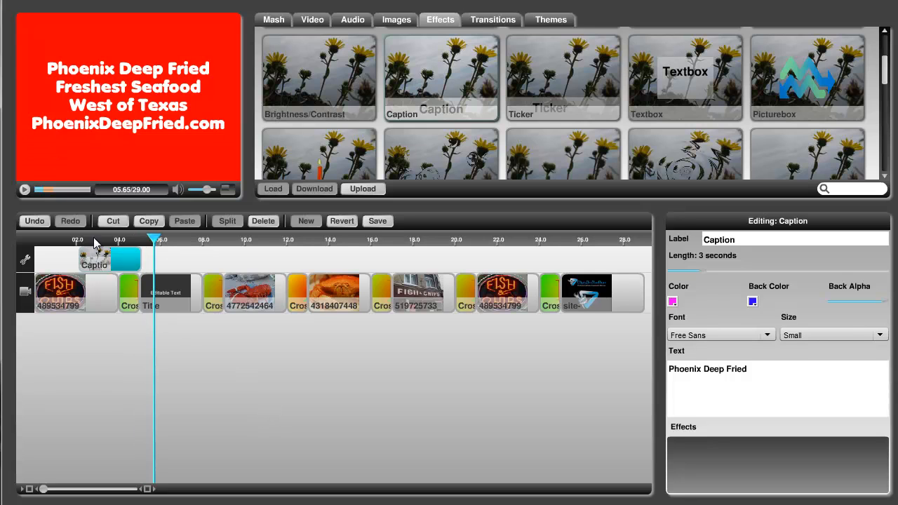
{"action": "left_click", "coordinate": [43, 239]}
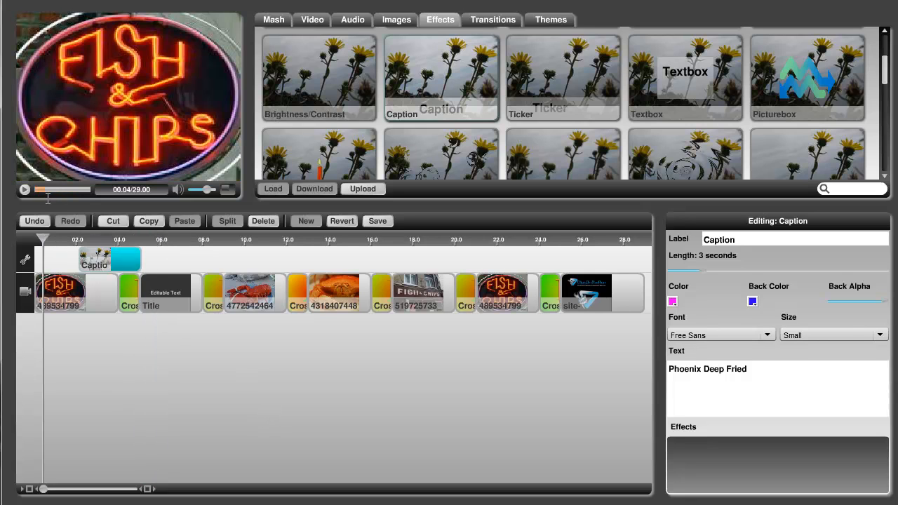
{"action": "left_click", "coordinate": [24, 189]}
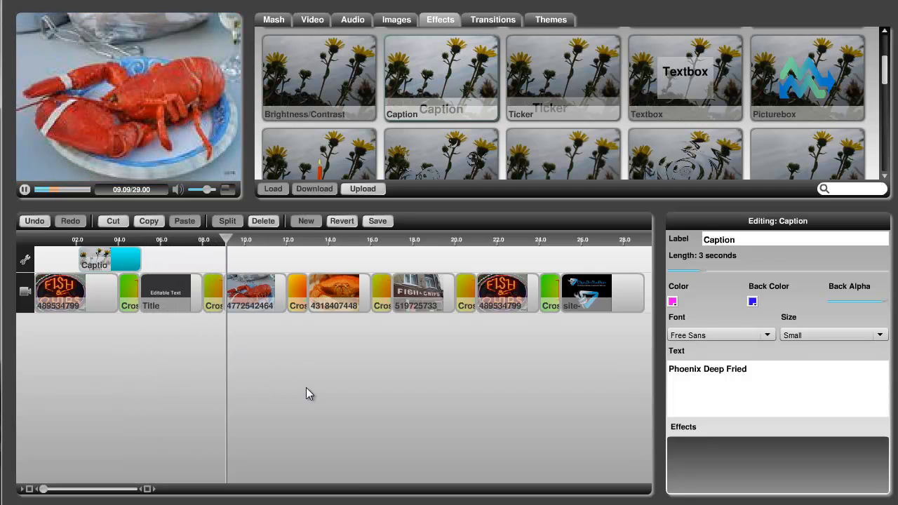
{"action": "left_click", "coordinate": [24, 192]}
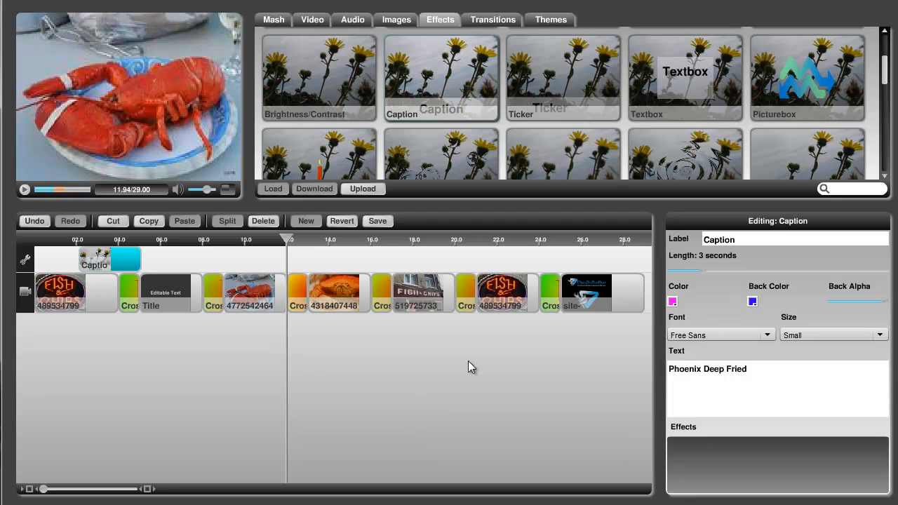
{"action": "left_click", "coordinate": [588, 242]}
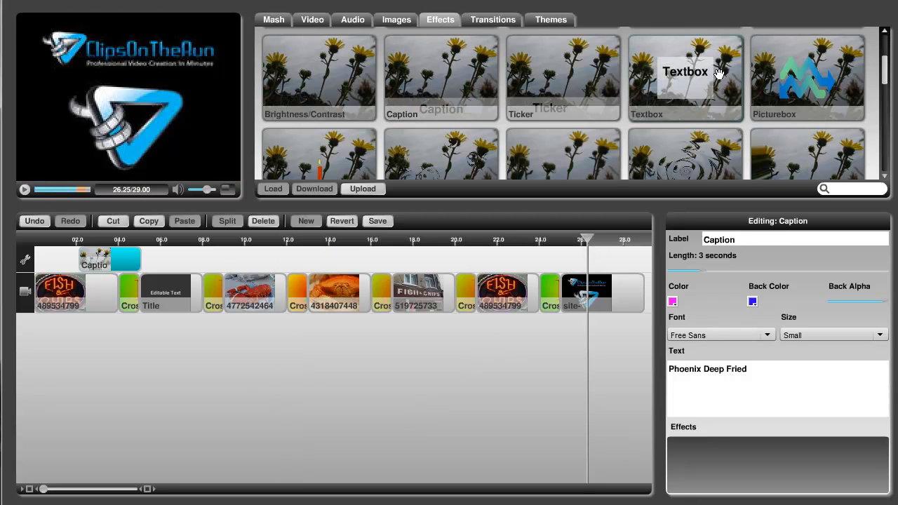
{"action": "left_click_drag", "start_coordinate": [695, 74], "coordinate": [609, 261]}
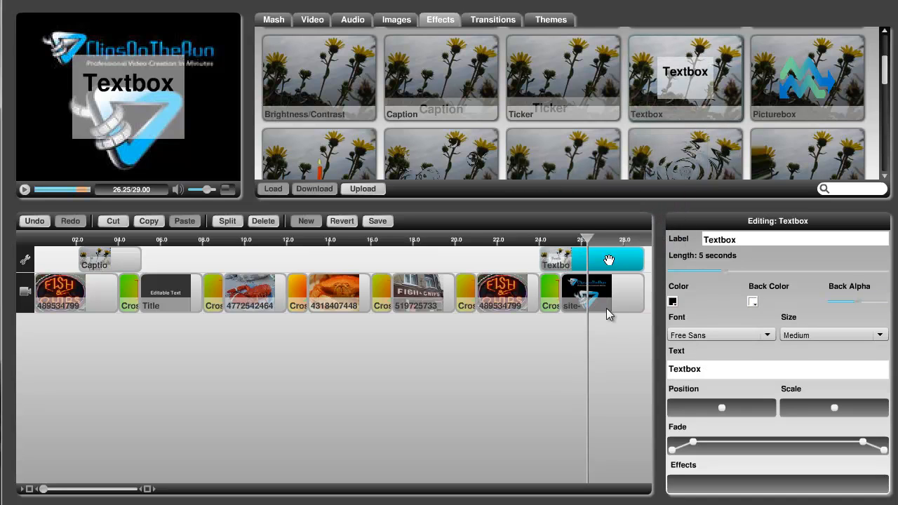
{"action": "left_click_drag", "start_coordinate": [725, 366], "coordinate": [598, 361]}
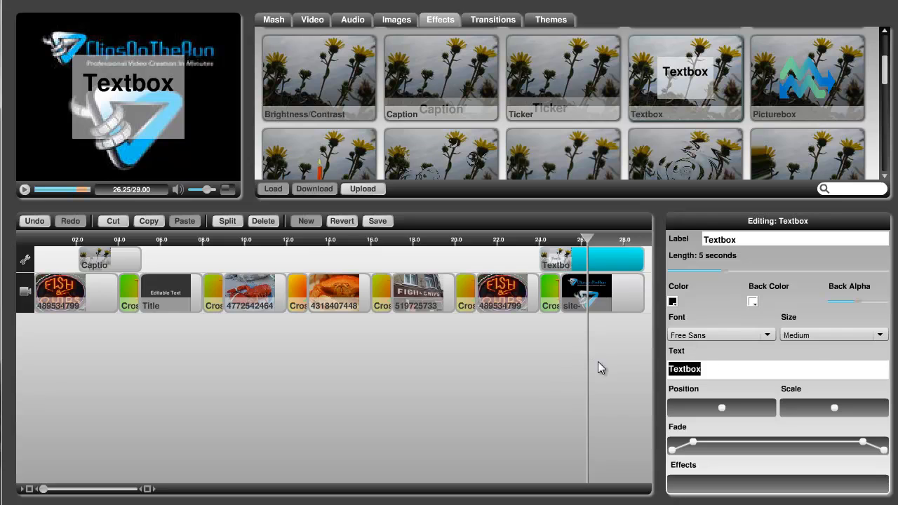
{"action": "type", "text": "ww"}
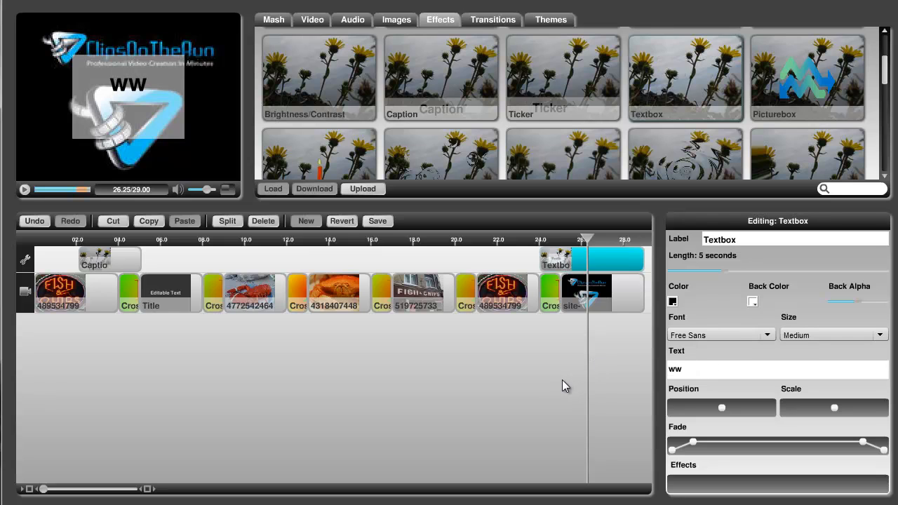
{"action": "type", "text": "w.Clips"}
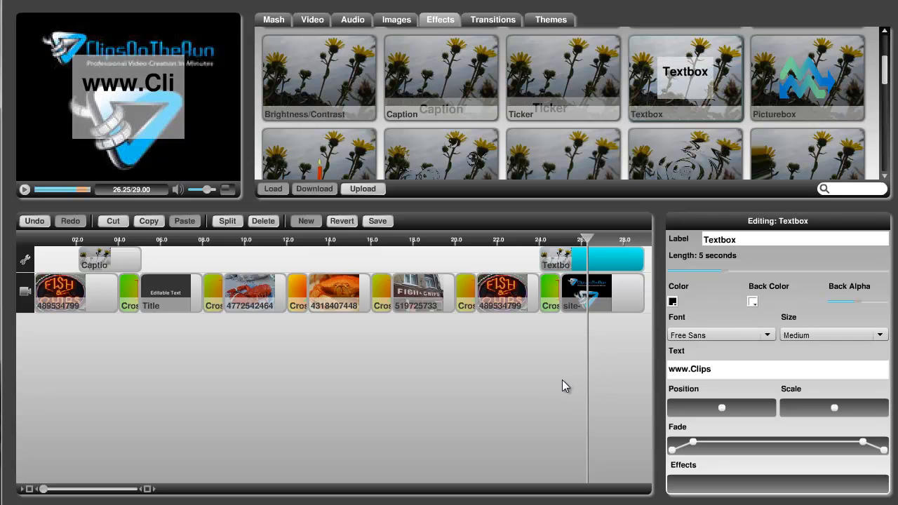
{"action": "type", "text": "OnTheRun.com"}
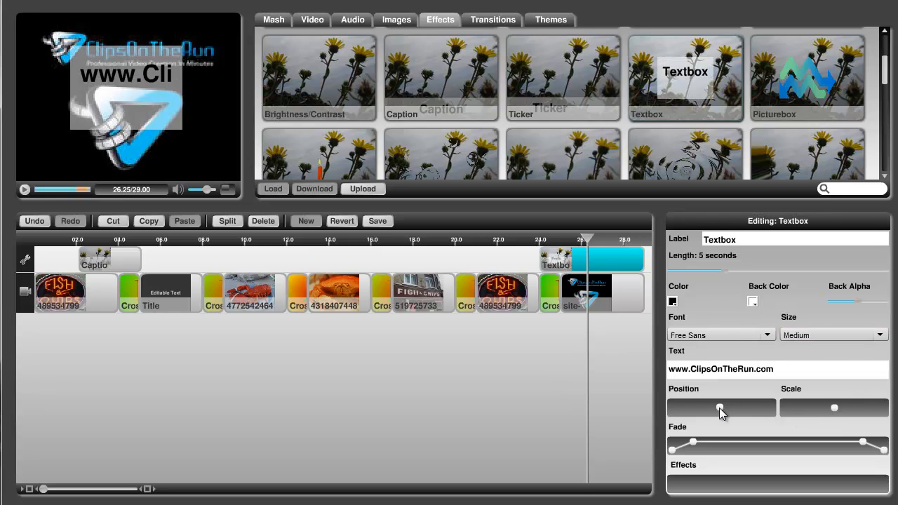
Lower and scale the textbox into a full-width strip beneath the logo, and set its text size to XX Small.
{"action": "left_click_drag", "start_coordinate": [721, 407], "coordinate": [719, 413]}
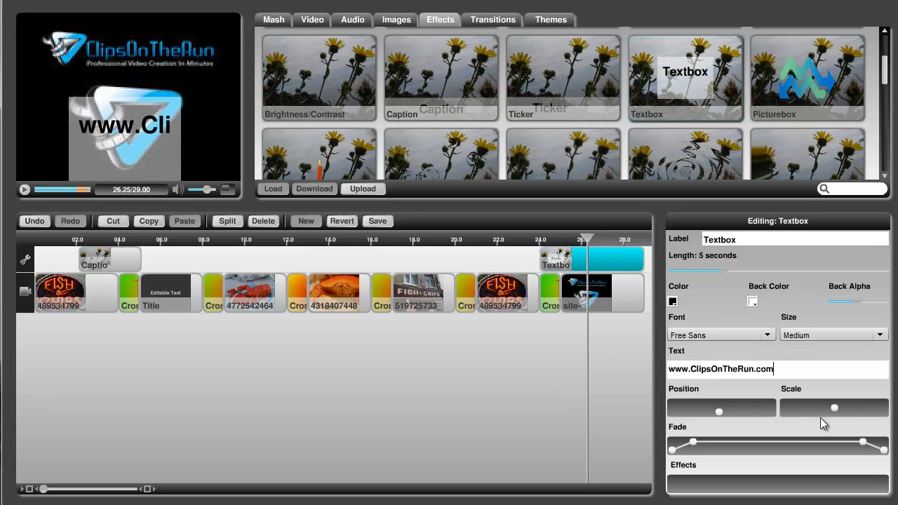
{"action": "left_click_drag", "start_coordinate": [833, 408], "coordinate": [886, 415]}
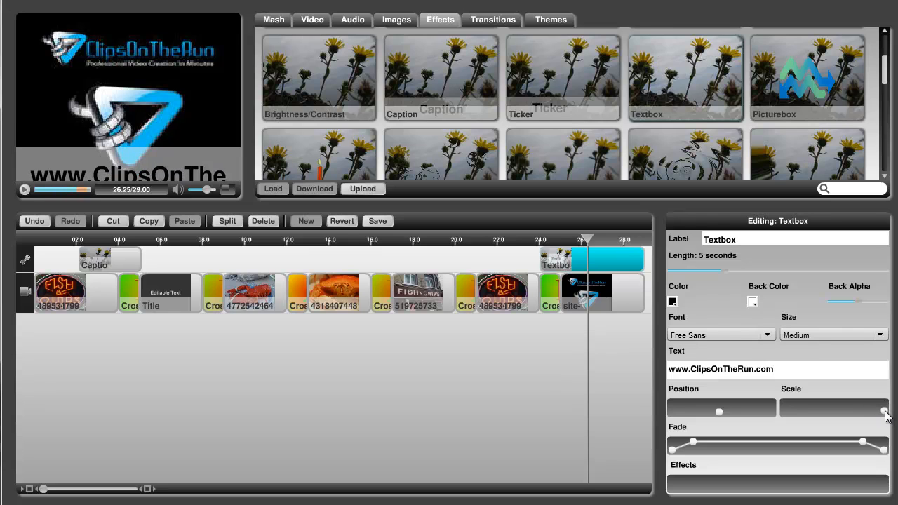
{"action": "left_click", "coordinate": [858, 337]}
{"action": "left_click", "coordinate": [846, 390]}
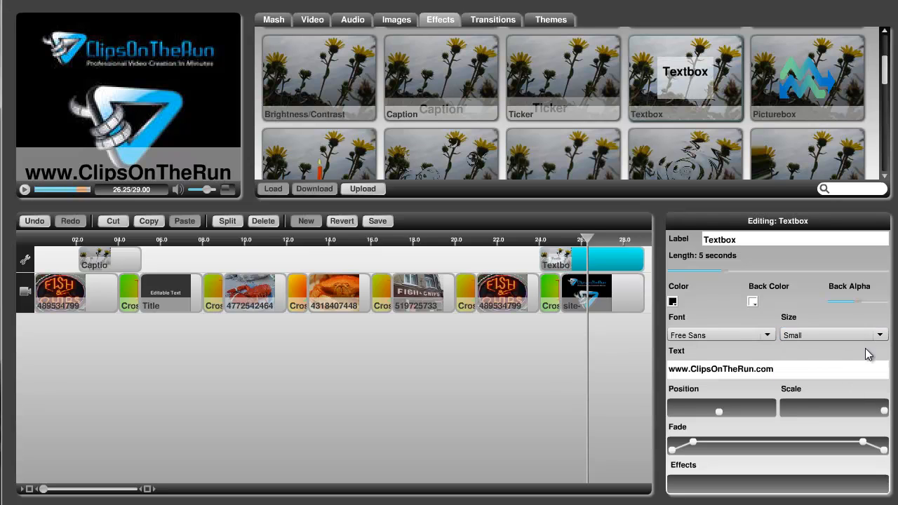
{"action": "left_click", "coordinate": [875, 336]}
{"action": "left_click", "coordinate": [845, 400]}
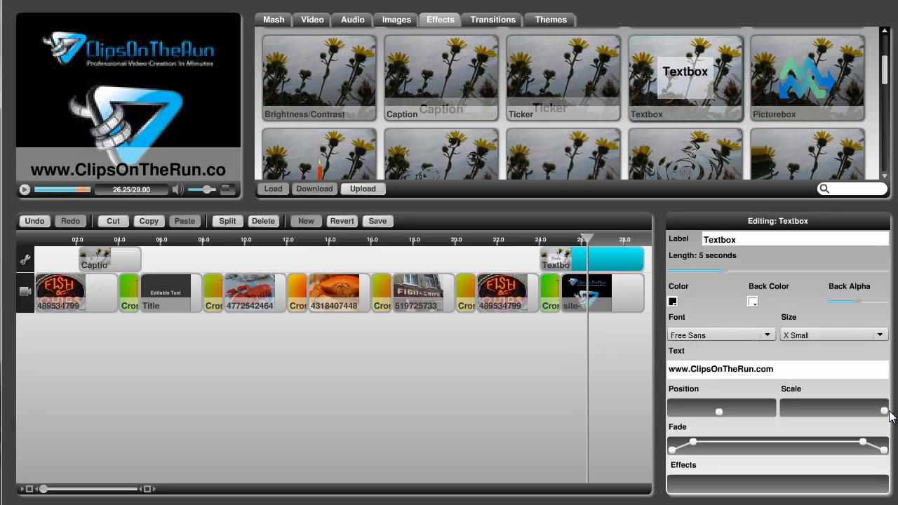
{"action": "left_click", "coordinate": [880, 336]}
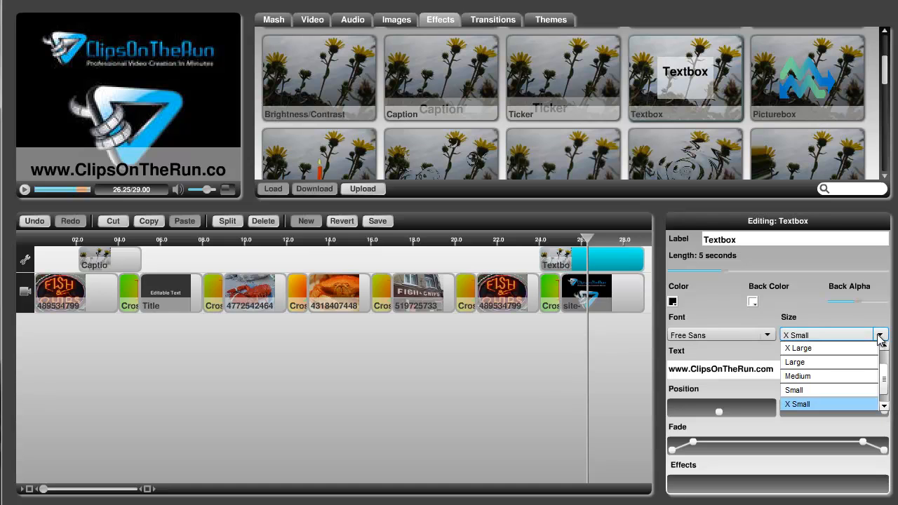
{"action": "left_click", "coordinate": [884, 406]}
{"action": "left_click", "coordinate": [884, 406]}
{"action": "left_click", "coordinate": [884, 407]}
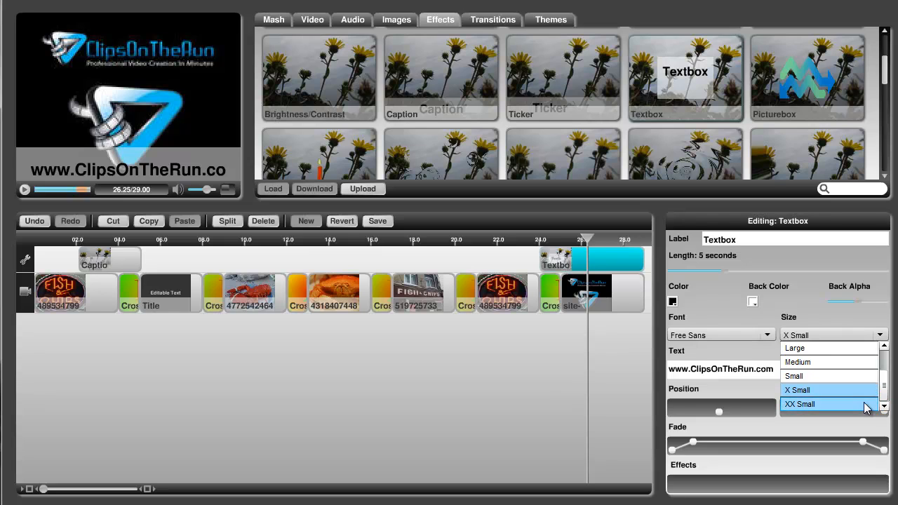
{"action": "left_click", "coordinate": [864, 404]}
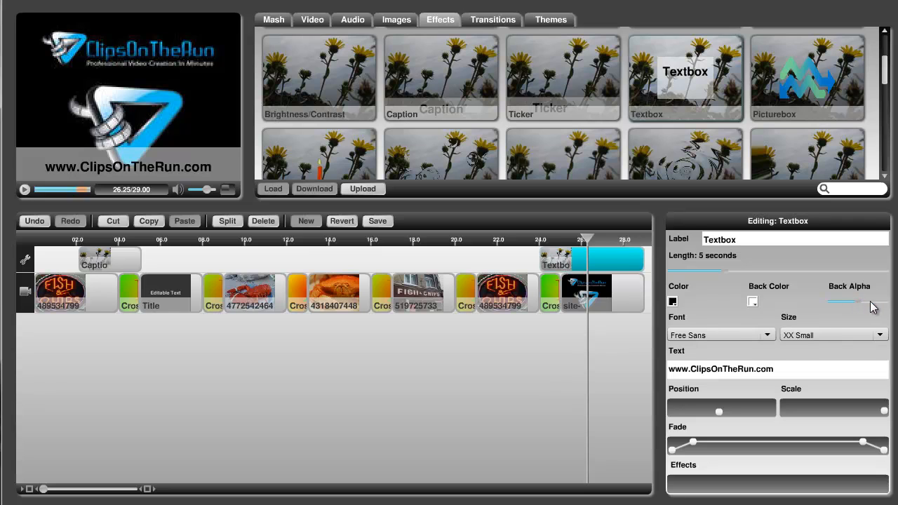
Make the textbox background fully opaque and color its text white.
{"action": "left_click_drag", "start_coordinate": [859, 306], "coordinate": [894, 311]}
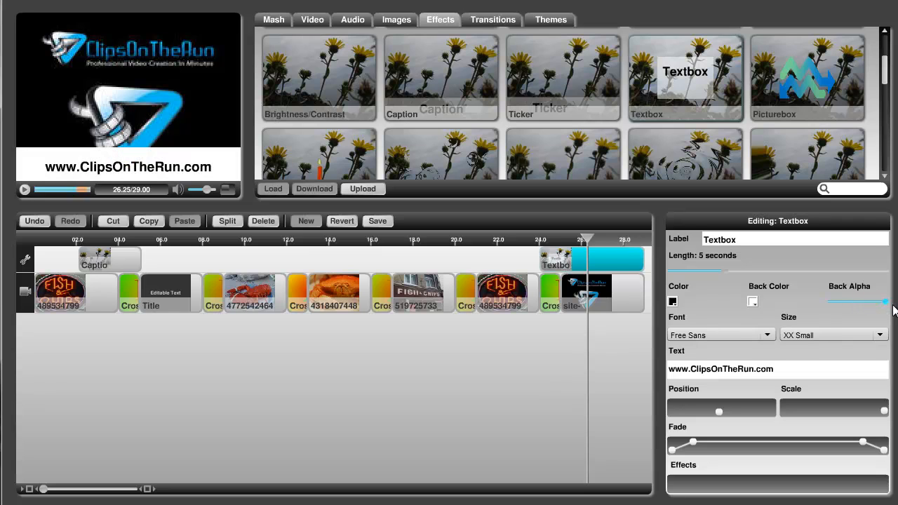
{"action": "left_click", "coordinate": [672, 301]}
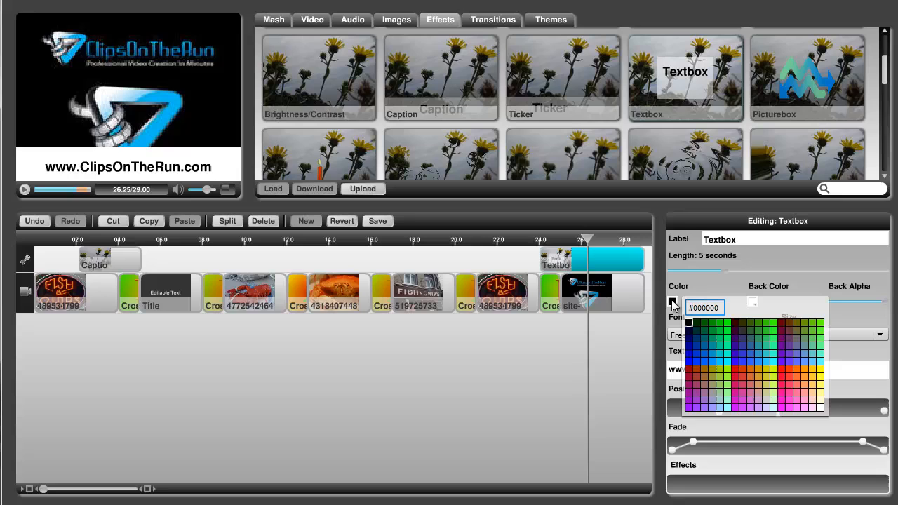
{"action": "left_click", "coordinate": [822, 407]}
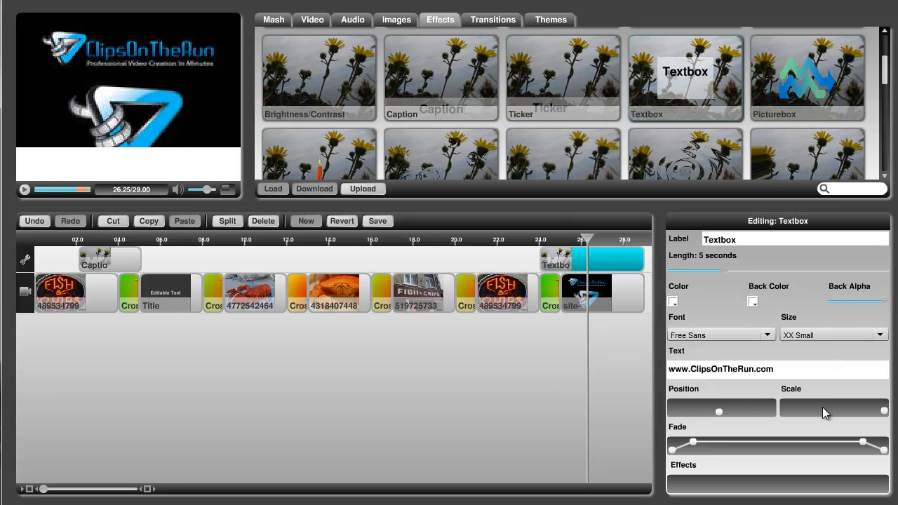
Set the closing textbox's background color to black (#000000).
{"action": "left_click", "coordinate": [753, 302]}
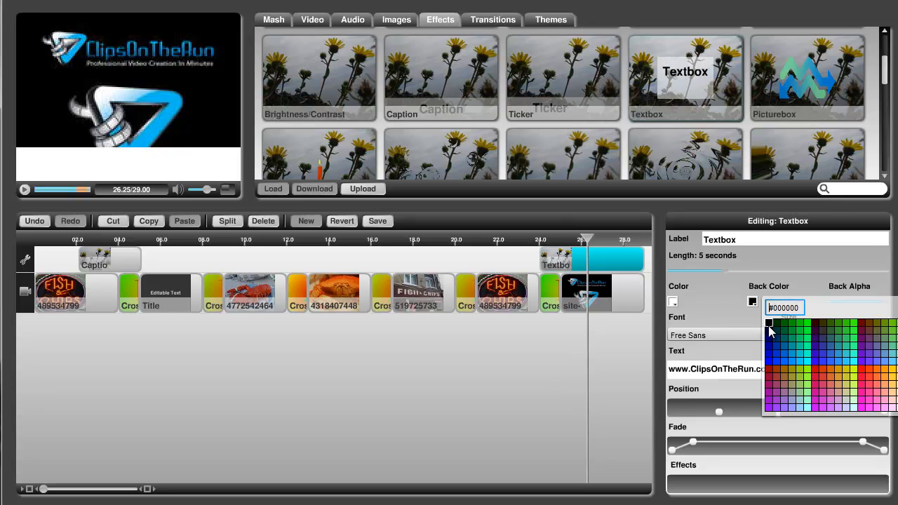
{"action": "left_click", "coordinate": [769, 325]}
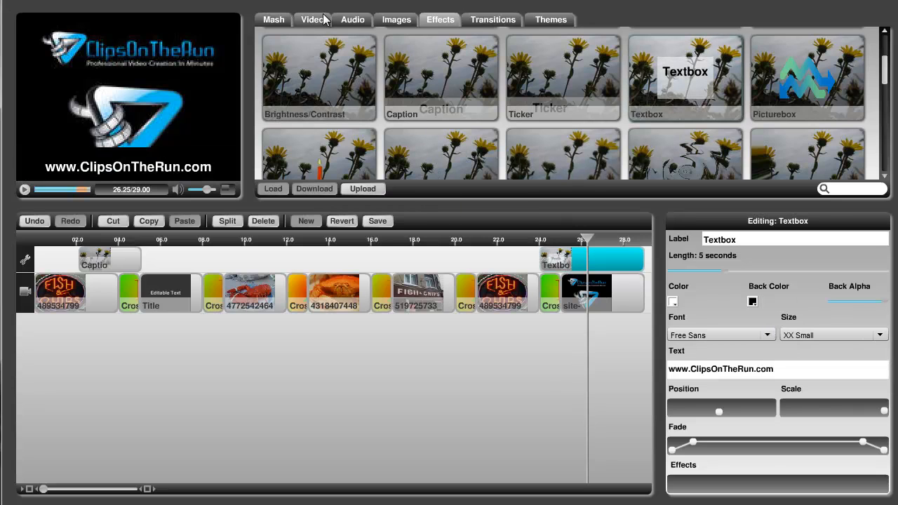
Add Clioto_-_free.mp3 as the soundtrack from the timeline start, and cut away its portion beyond about 28.69 seconds.
{"action": "left_click", "coordinate": [350, 21]}
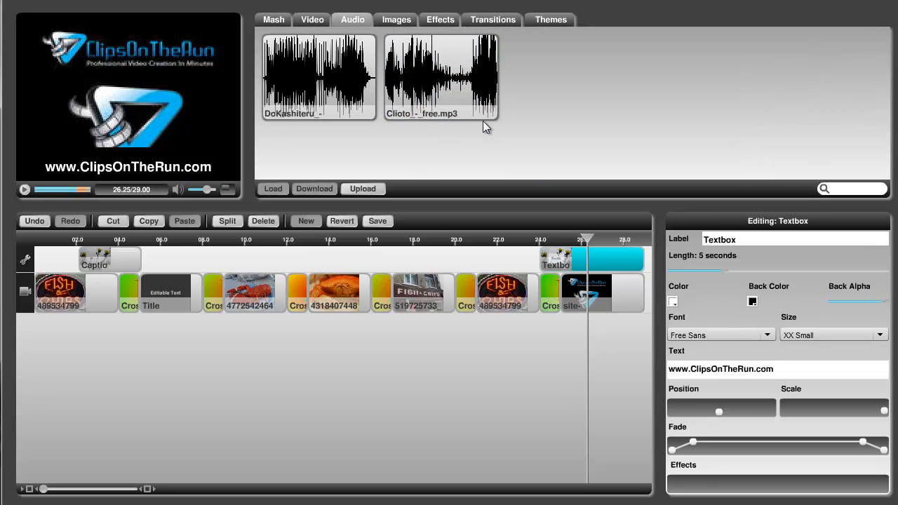
{"action": "left_click_drag", "start_coordinate": [422, 84], "coordinate": [55, 350]}
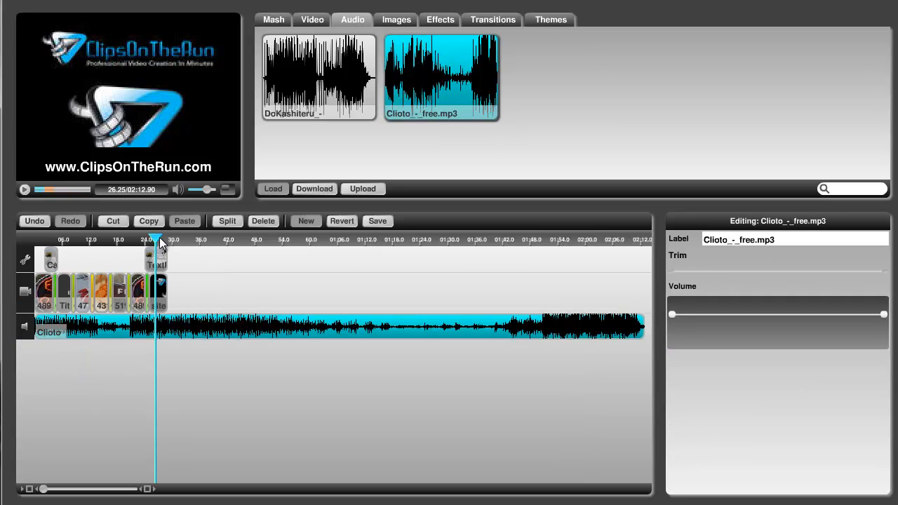
{"action": "left_click_drag", "start_coordinate": [156, 238], "coordinate": [167, 239]}
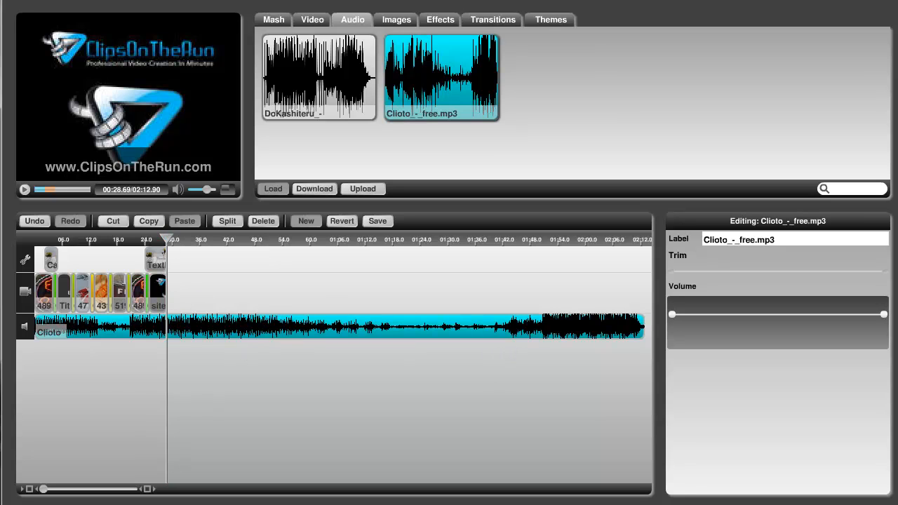
{"action": "left_click", "coordinate": [213, 292]}
{"action": "left_click", "coordinate": [208, 325]}
{"action": "left_click", "coordinate": [228, 220]}
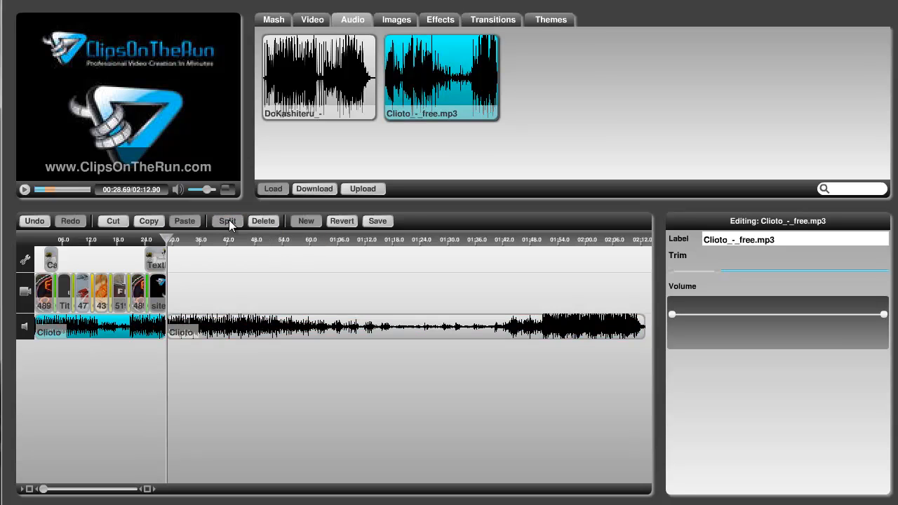
{"action": "left_click", "coordinate": [281, 326]}
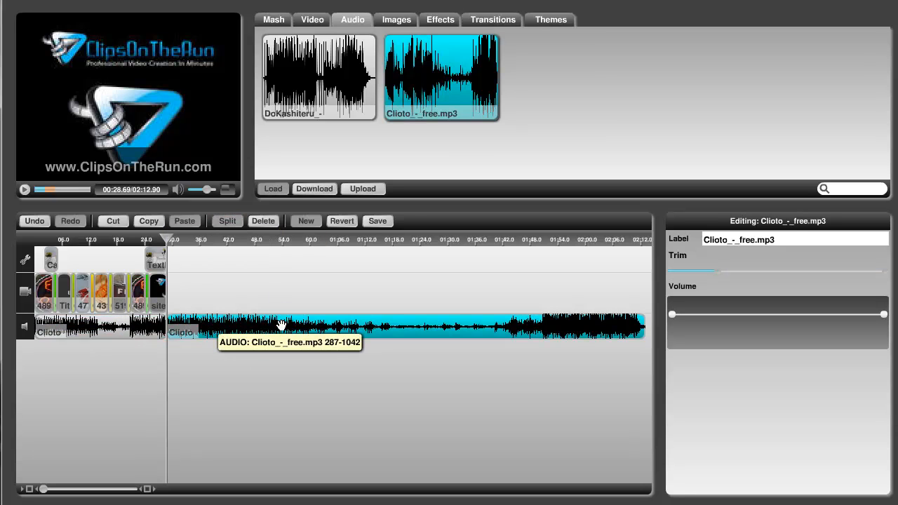
{"action": "left_click", "coordinate": [263, 221]}
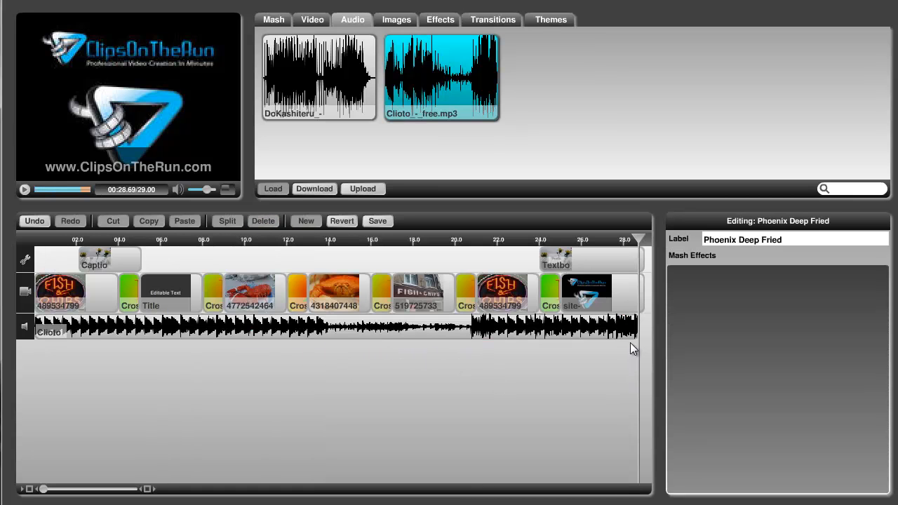
Extend the end of the trimmed soundtrack to match the end of the closing logo clip.
{"action": "left_click_drag", "start_coordinate": [636, 237], "coordinate": [642, 236]}
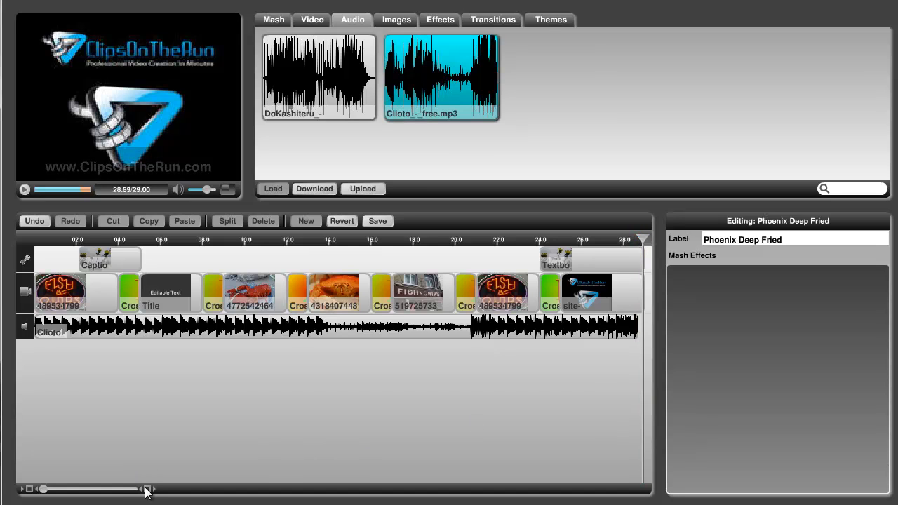
{"action": "left_click_drag", "start_coordinate": [145, 491], "coordinate": [122, 495]}
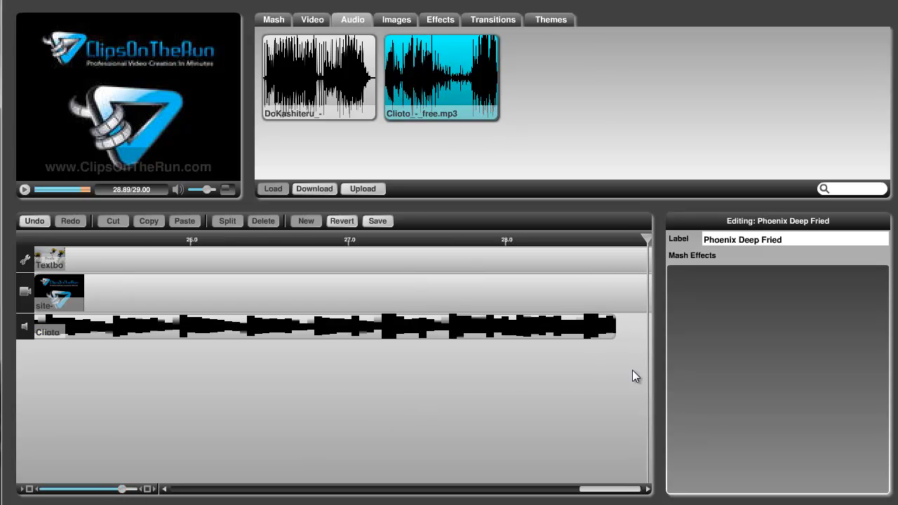
{"action": "left_click", "coordinate": [612, 325]}
{"action": "left_click_drag", "start_coordinate": [612, 326], "coordinate": [646, 325]}
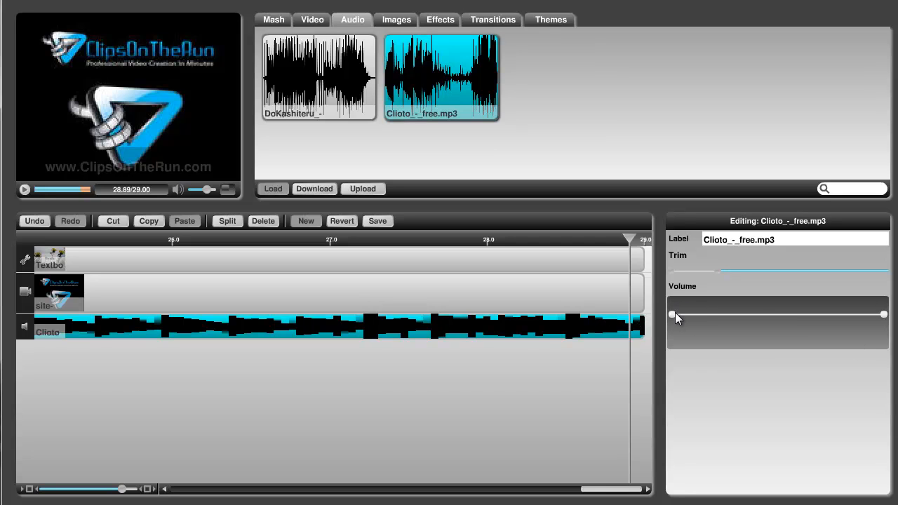
Raise the soundtrack's volume above its default level and make it fade out steeply at the very end.
{"action": "left_click_drag", "start_coordinate": [673, 314], "coordinate": [674, 294]}
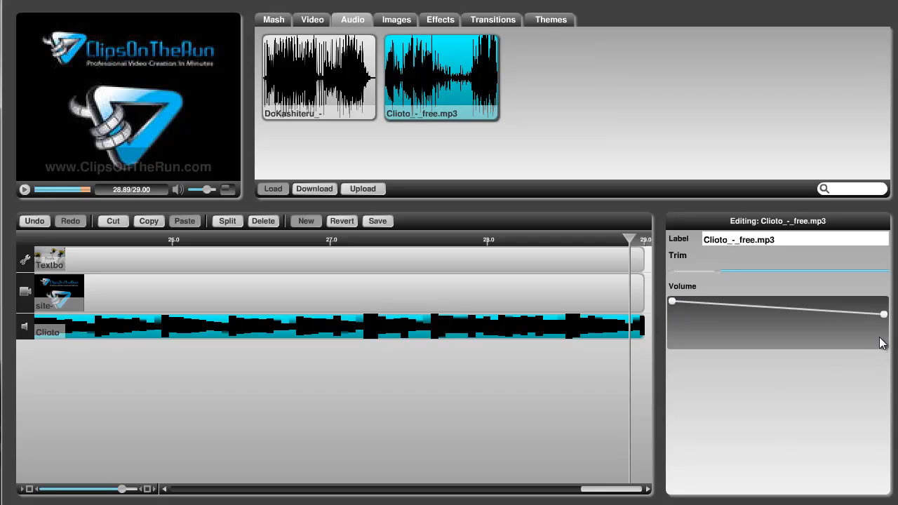
{"action": "left_click_drag", "start_coordinate": [866, 313], "coordinate": [888, 342]}
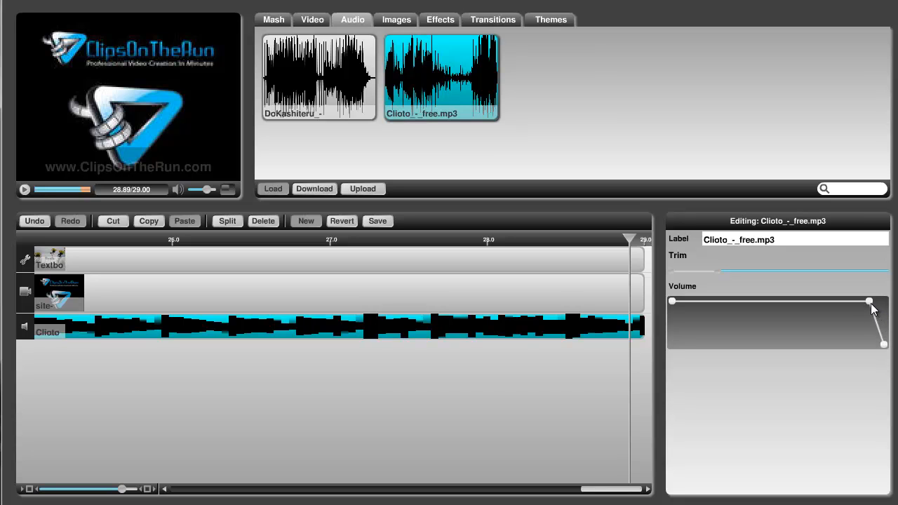
{"action": "left_click_drag", "start_coordinate": [869, 302], "coordinate": [873, 302]}
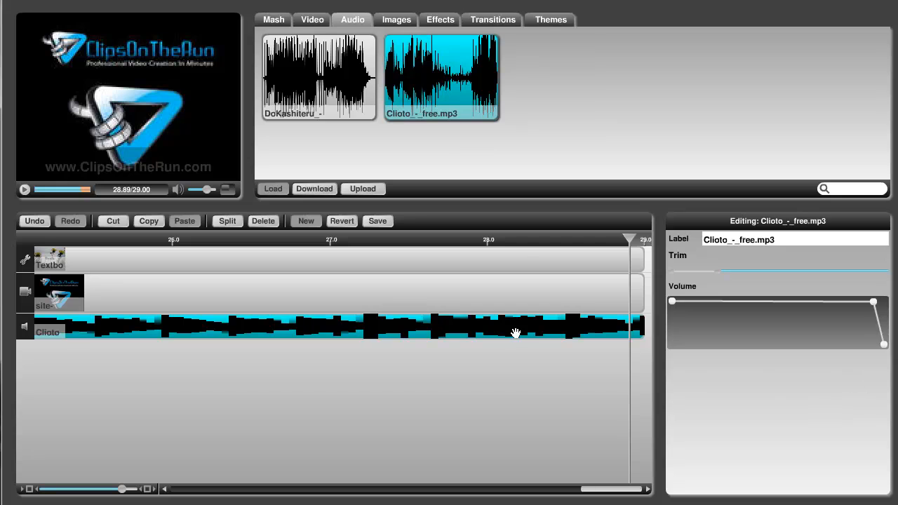
Play the closing second of the video from about 28.19 seconds, and save the mash.
{"action": "left_click", "coordinate": [518, 236]}
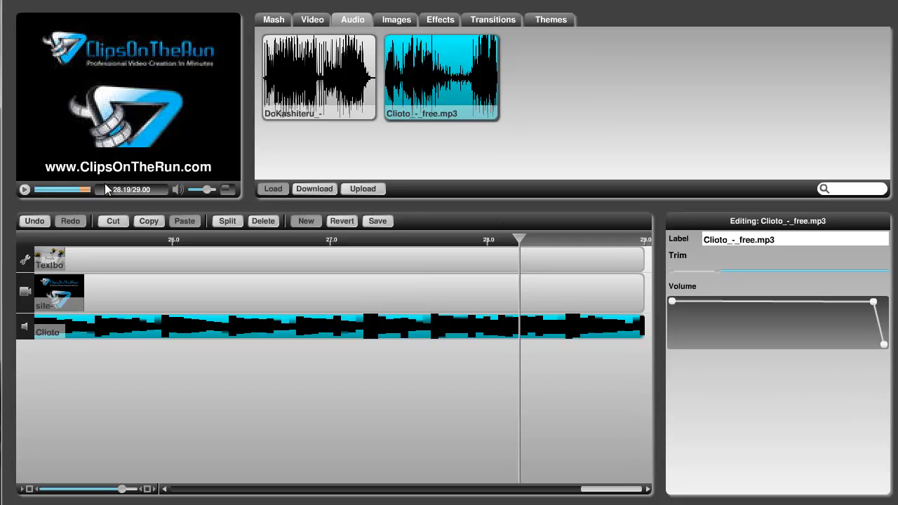
{"action": "left_click", "coordinate": [25, 190]}
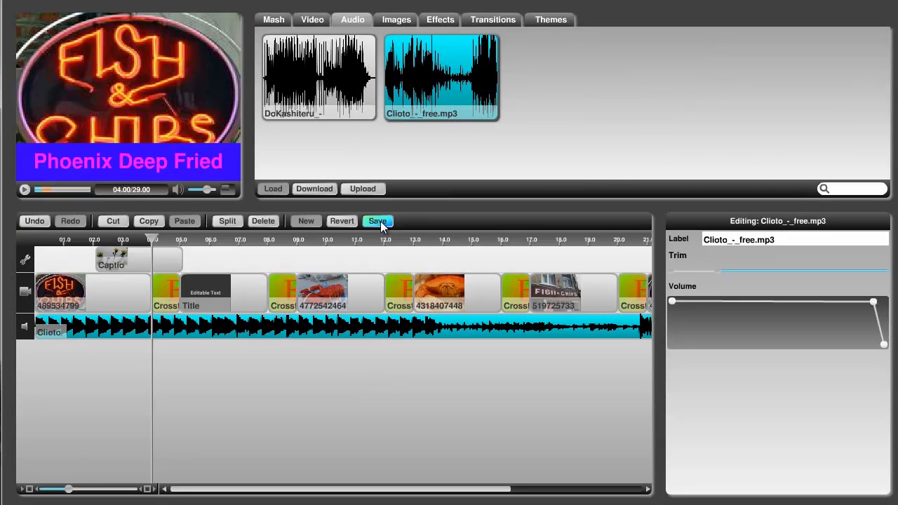
{"action": "left_click", "coordinate": [381, 221]}
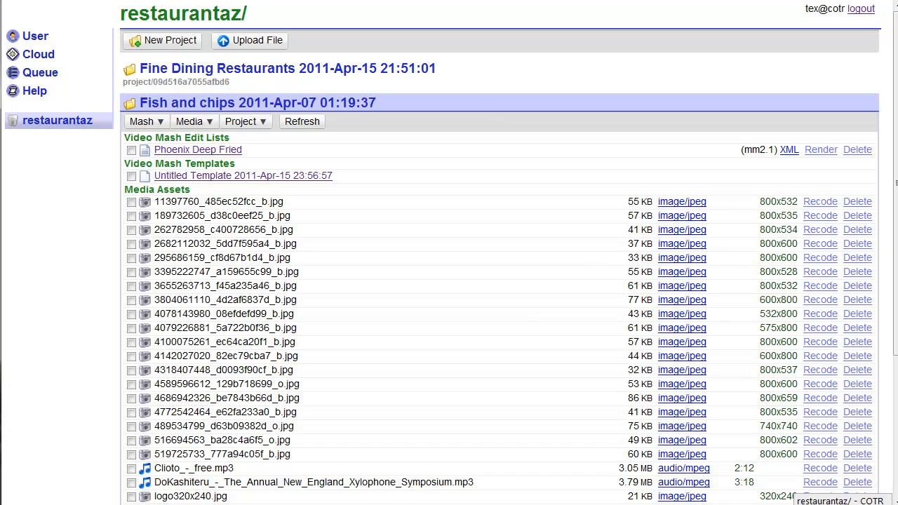
Open the render settings for the Phoenix Deep Fried mash and insert "Demo 1" before "Render" in the name suffix.
{"action": "left_click", "coordinate": [131, 150]}
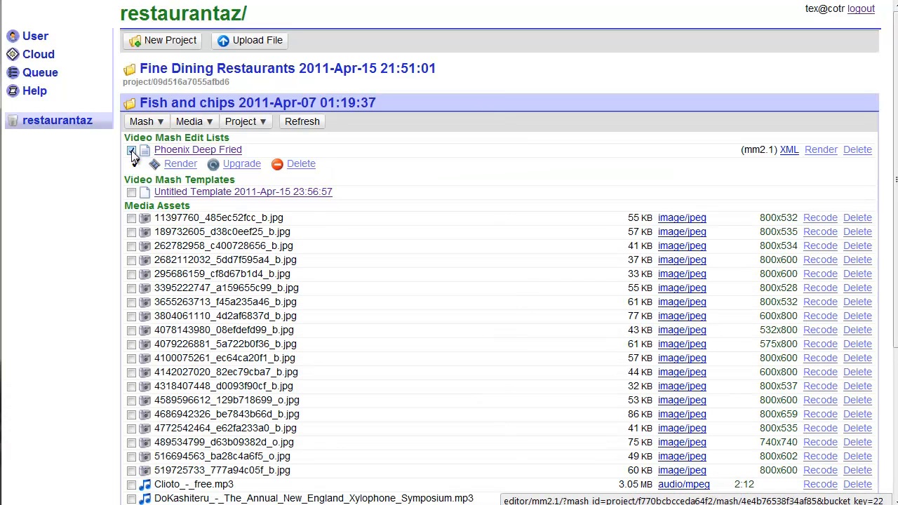
{"action": "left_click", "coordinate": [180, 164]}
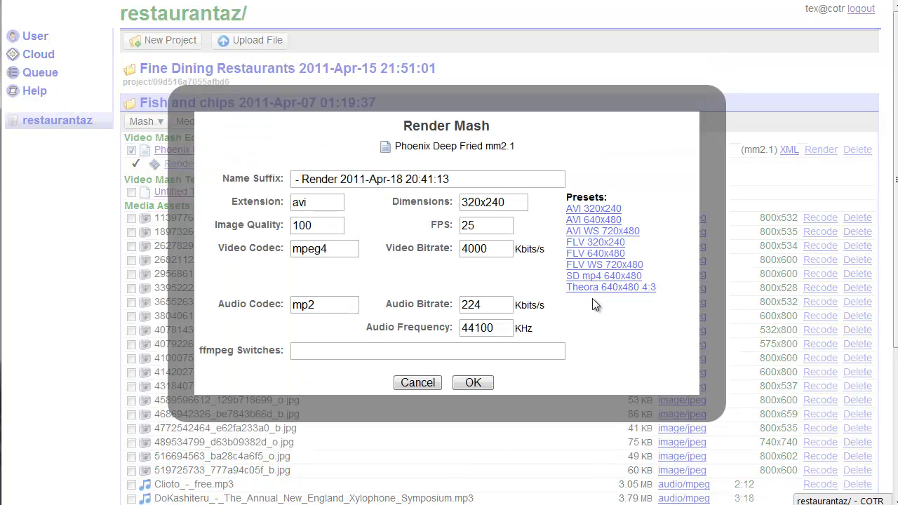
{"action": "left_click", "coordinate": [305, 179]}
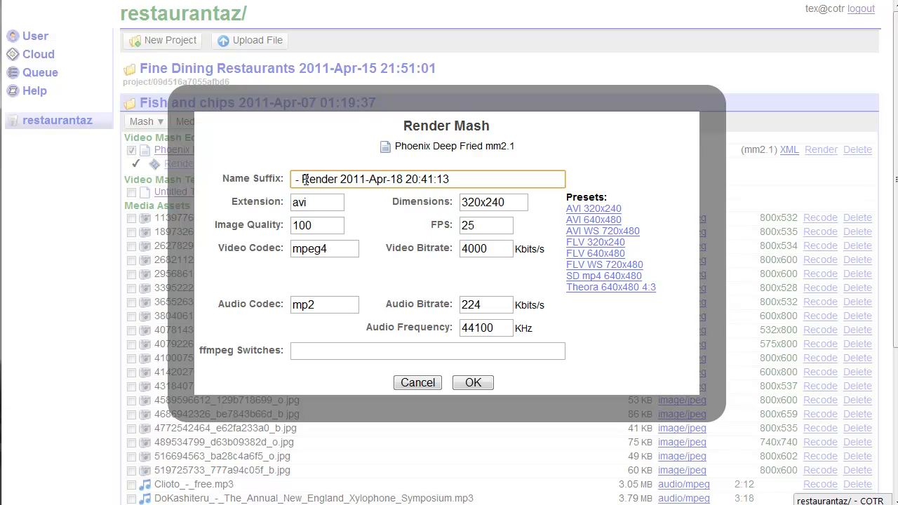
{"action": "left_click_drag", "start_coordinate": [395, 146], "coordinate": [486, 147]}
{"action": "left_click", "coordinate": [466, 151]}
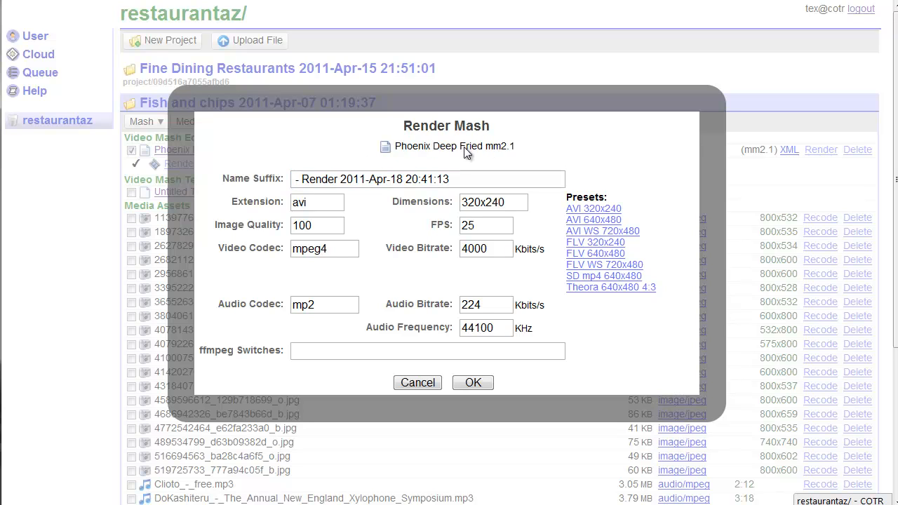
{"action": "left_click", "coordinate": [302, 180]}
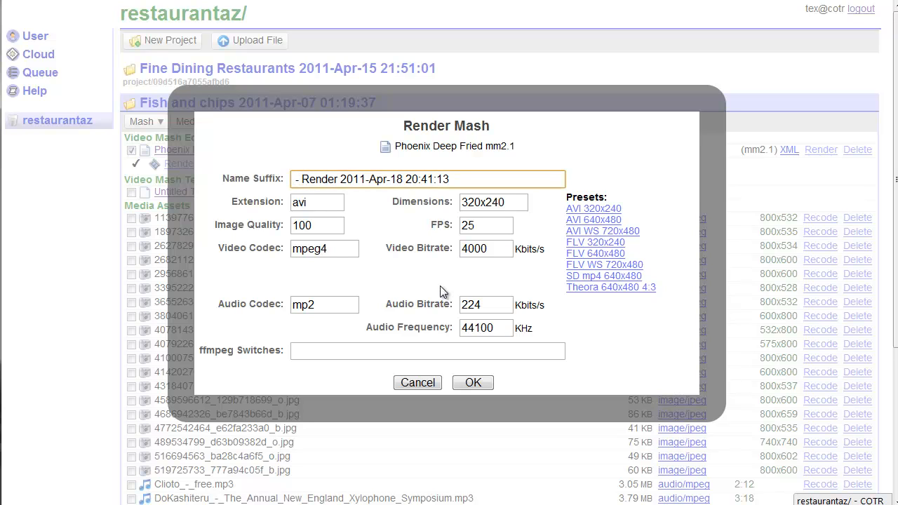
{"action": "type", "text": "Demo 1"}
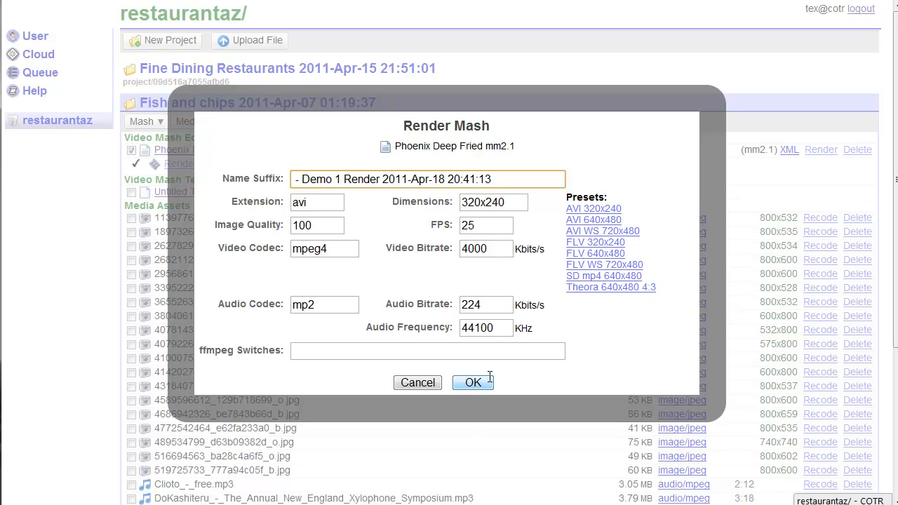
Try the AVI 640x480 and AVI WS 720x480 render presets, and cancel the render.
{"action": "left_click", "coordinate": [599, 220]}
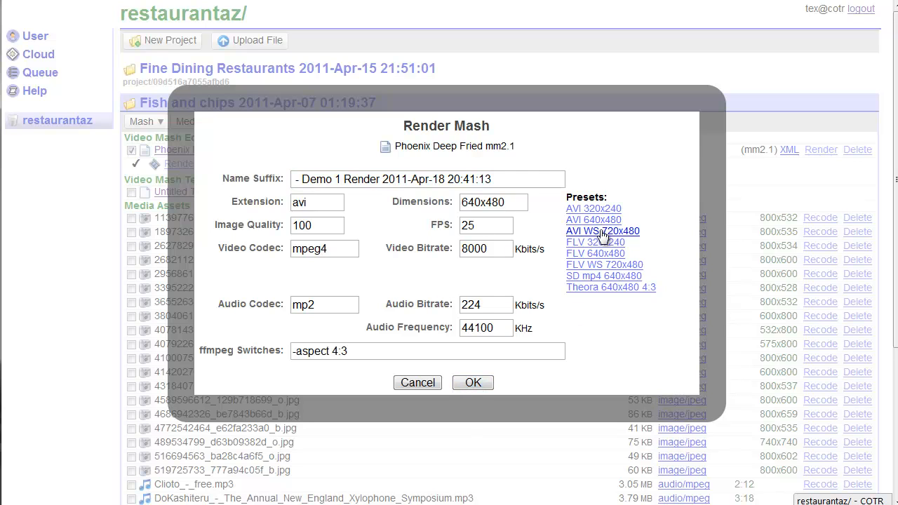
{"action": "left_click", "coordinate": [602, 233]}
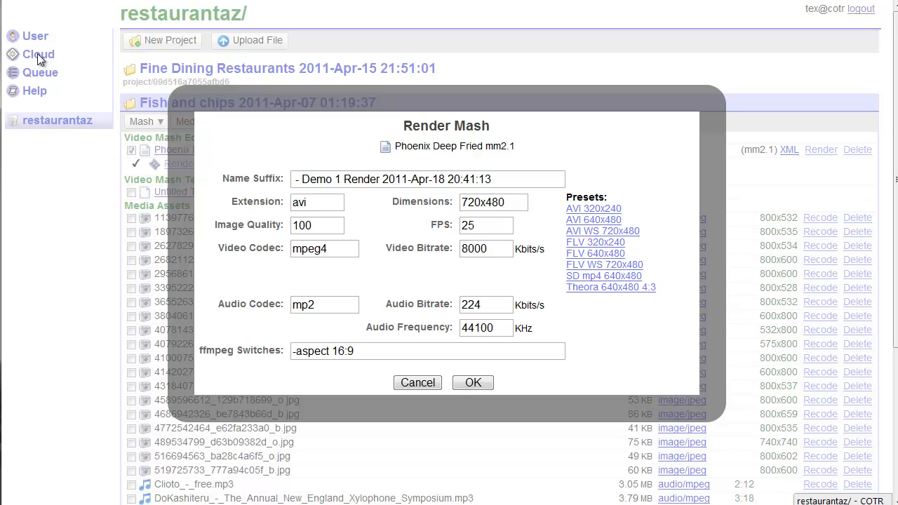
{"action": "left_click", "coordinate": [418, 383]}
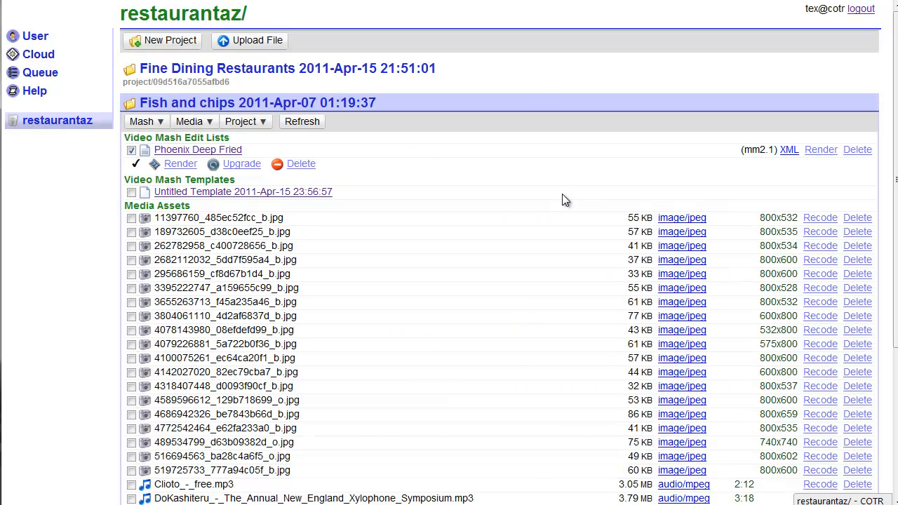